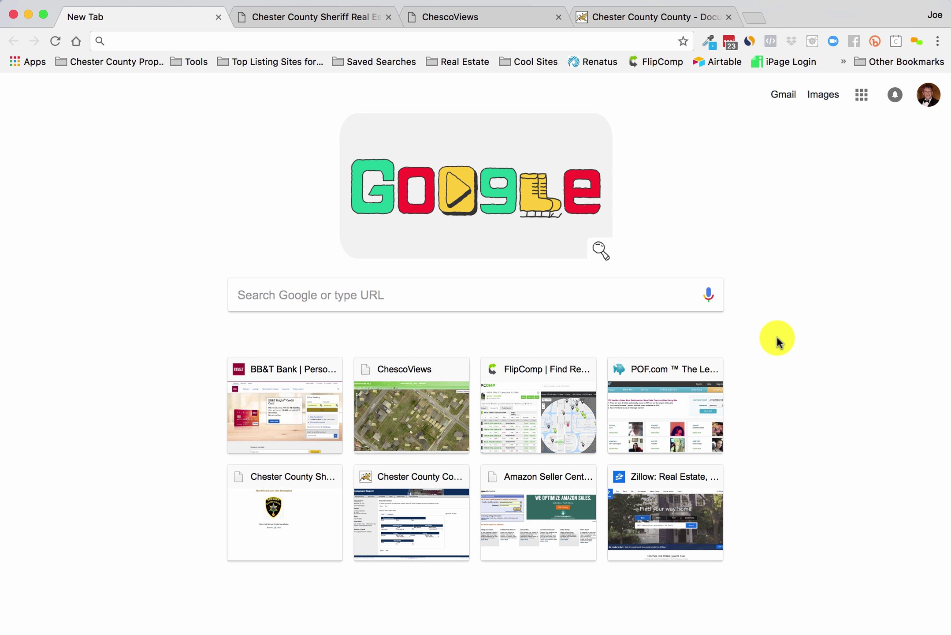
Search Google for 'Chester county parcel map' from a fresh new tab
left_click(274, 290)
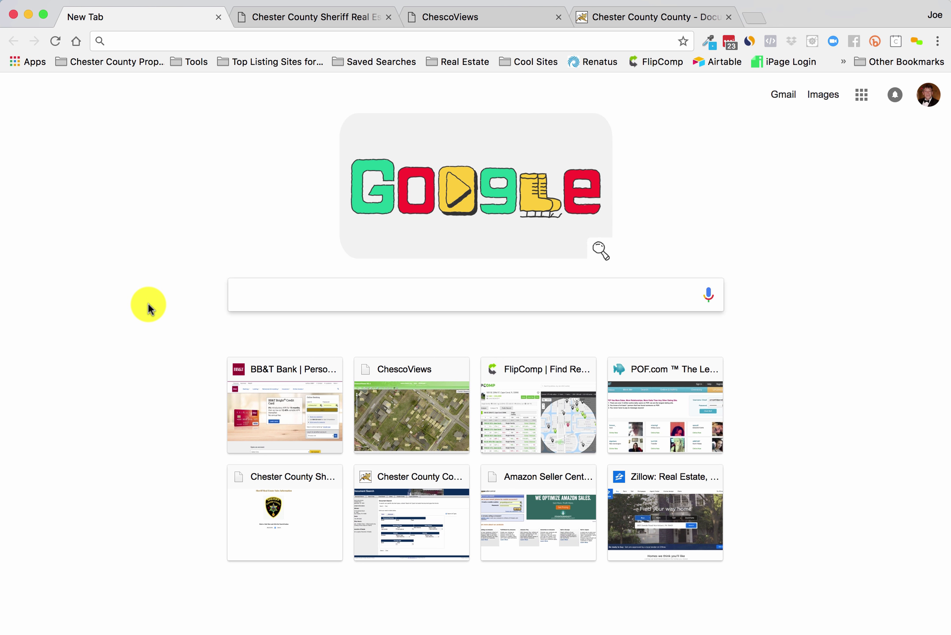
key("super+l")
type("S")
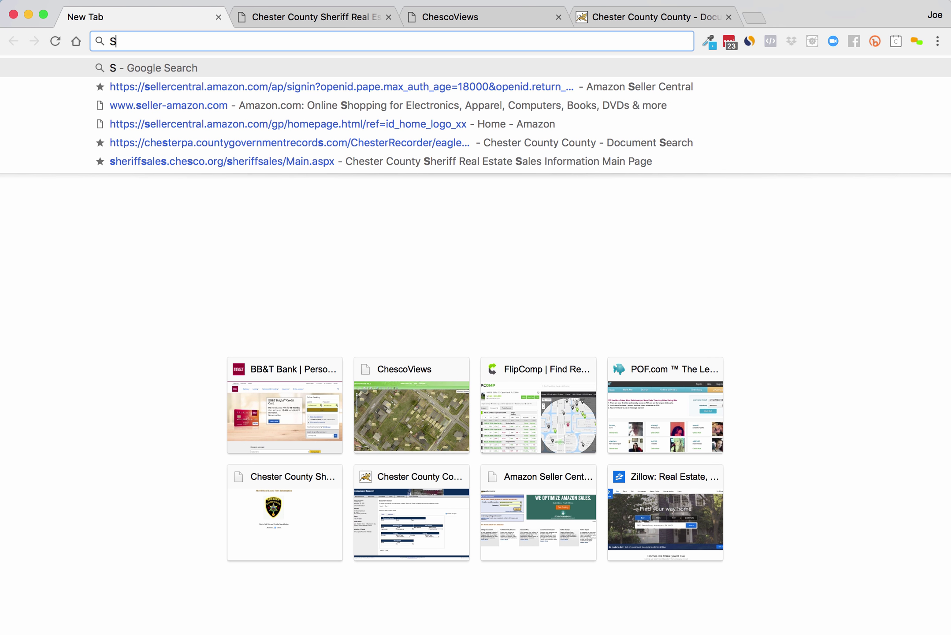
key("BackSpace")
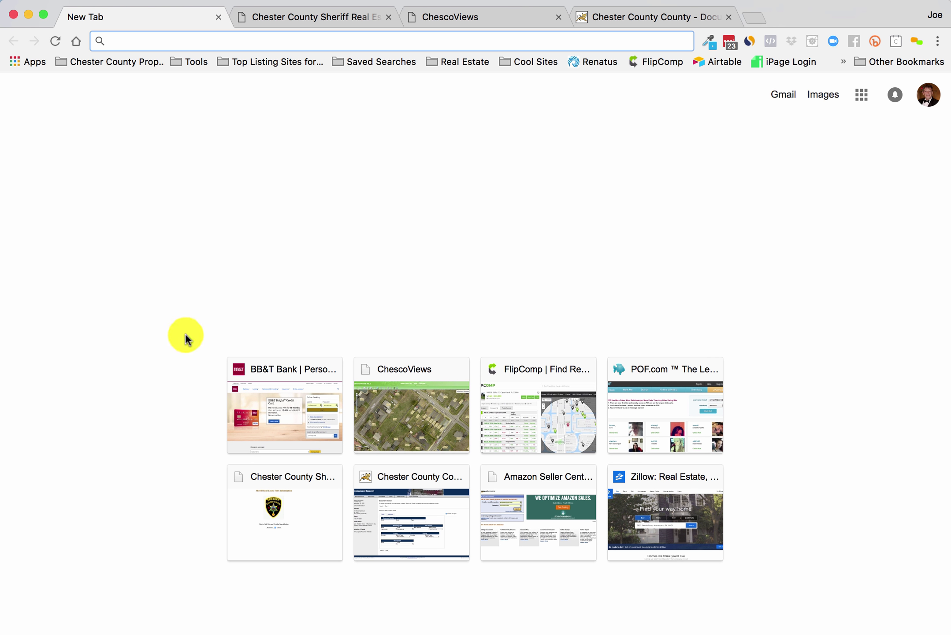
left_click(75, 43)
left_click(313, 301)
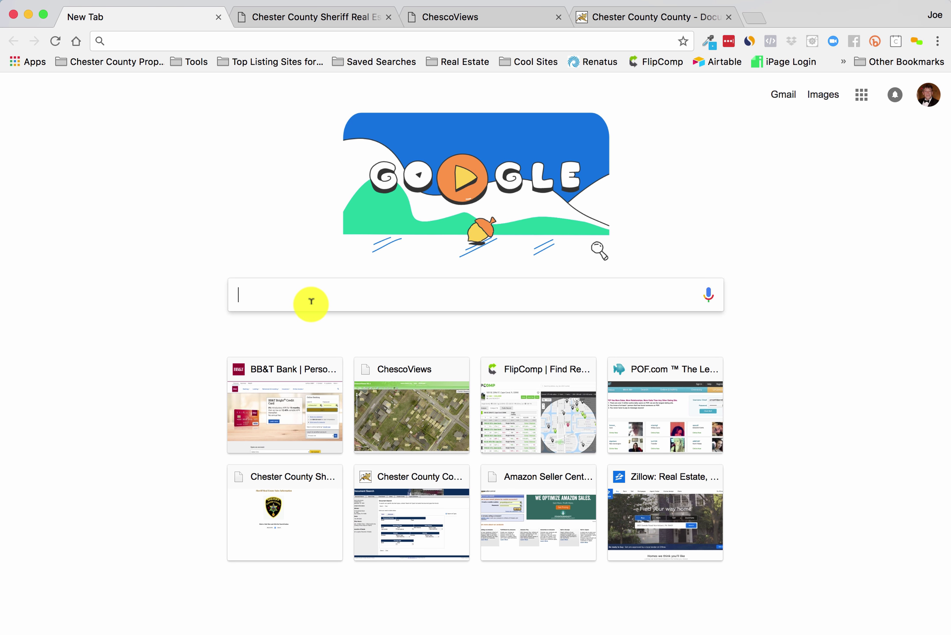
type("Chester")
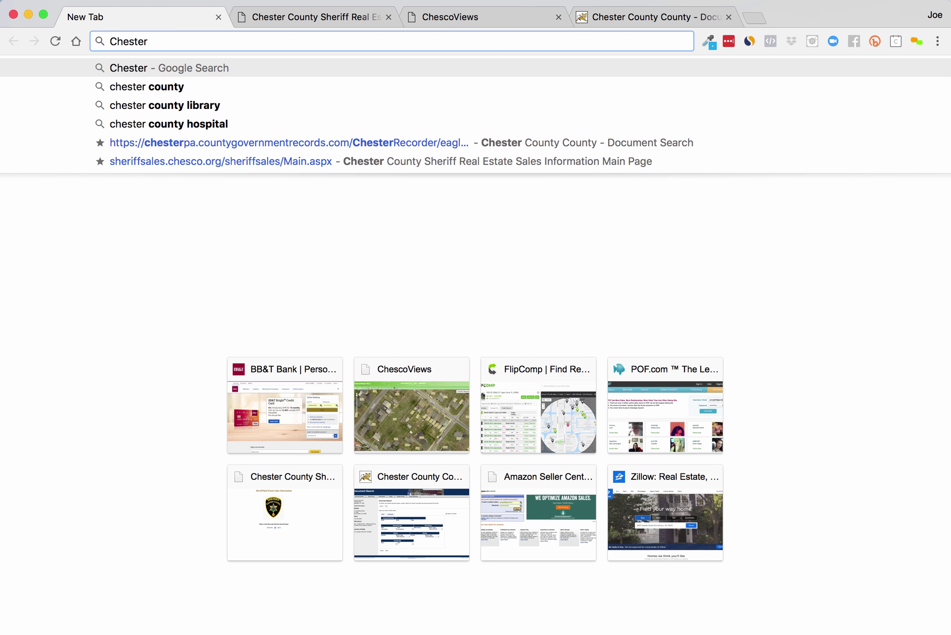
type(" county parcel map")
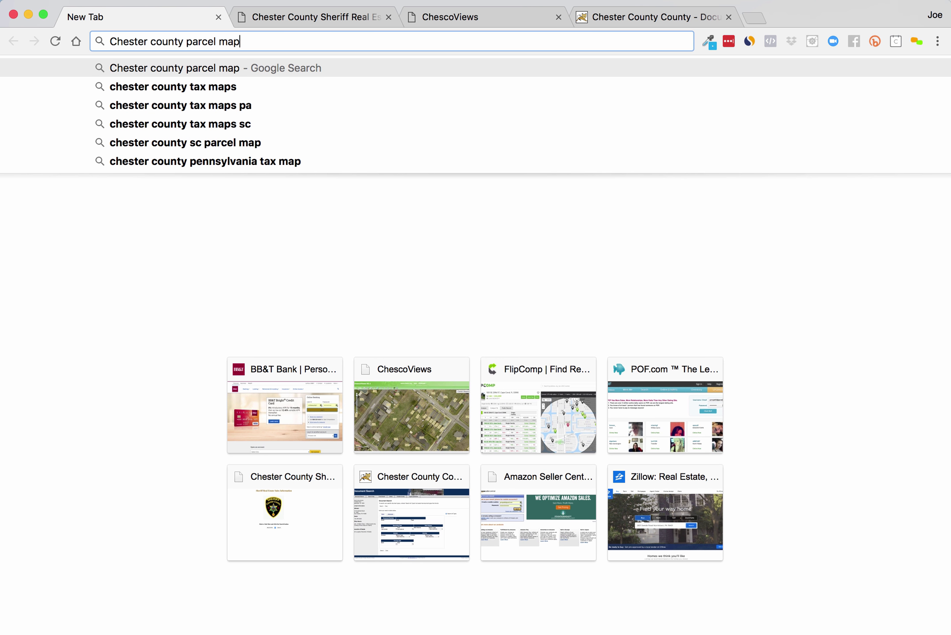
key("Return")
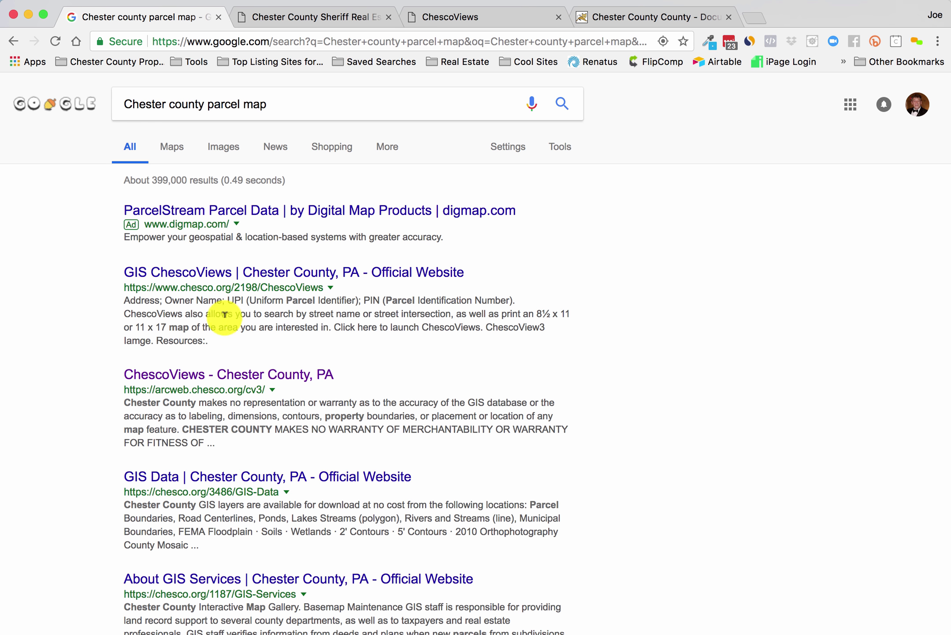
Open the GIS ChescoViews result, launch its parcel viewer link, and dismiss the leaving-site warning
left_click(144, 275)
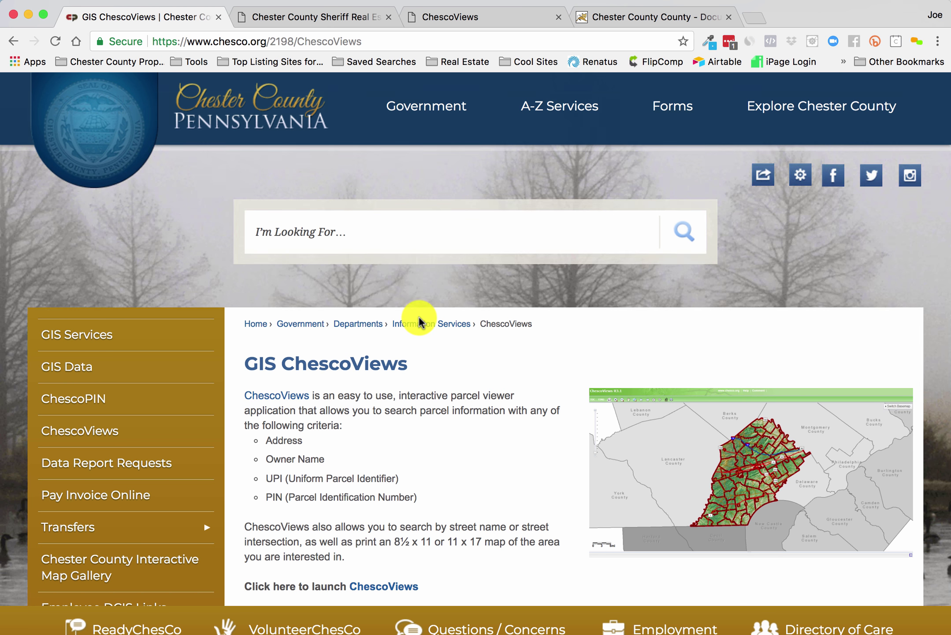
scroll(419, 318, "down", 5)
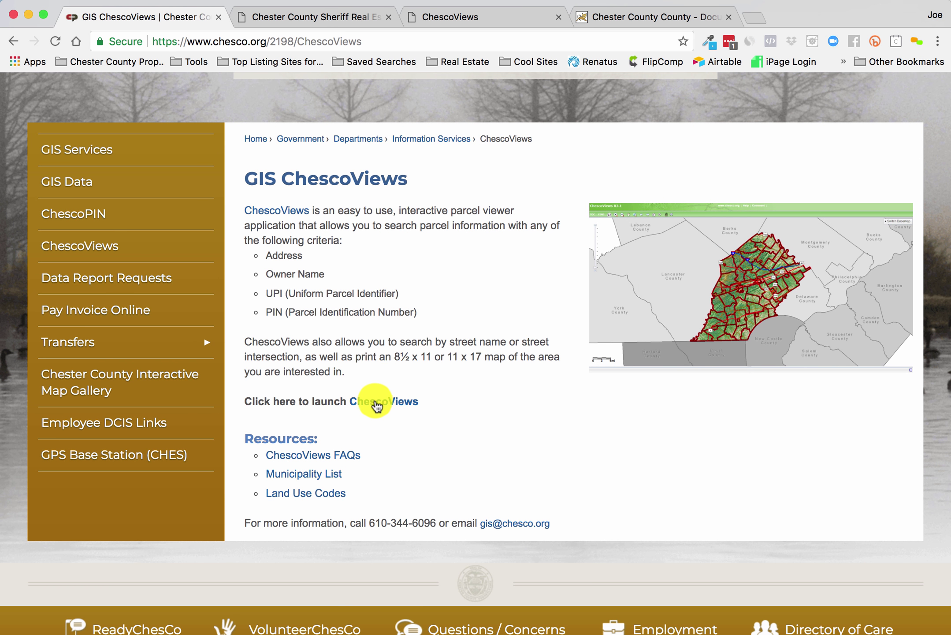
left_click(375, 400)
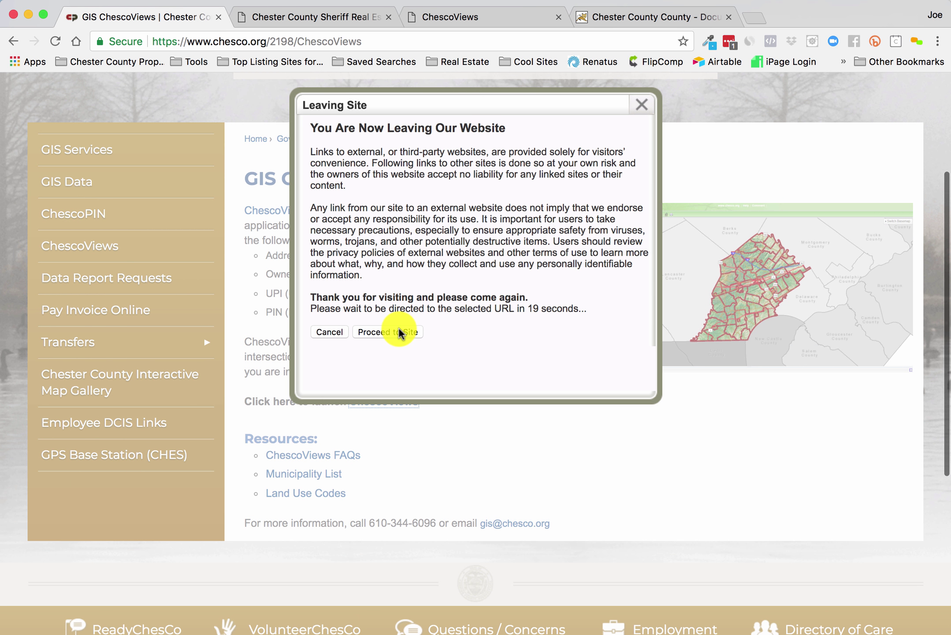
left_click(640, 106)
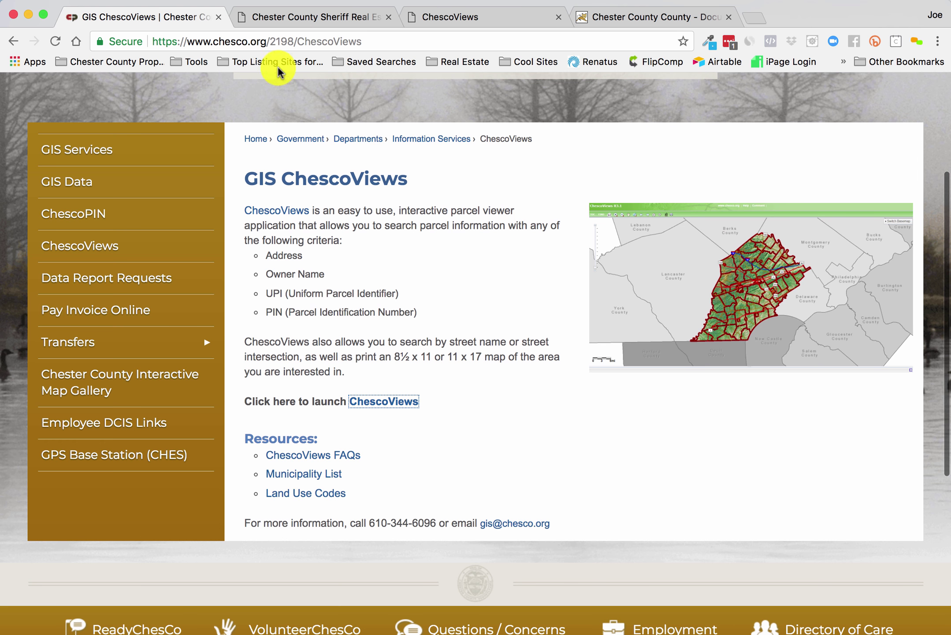
Glance at the ChescoViews map tab, then return to the Sheriff Real Estate Sales page
left_click(305, 19)
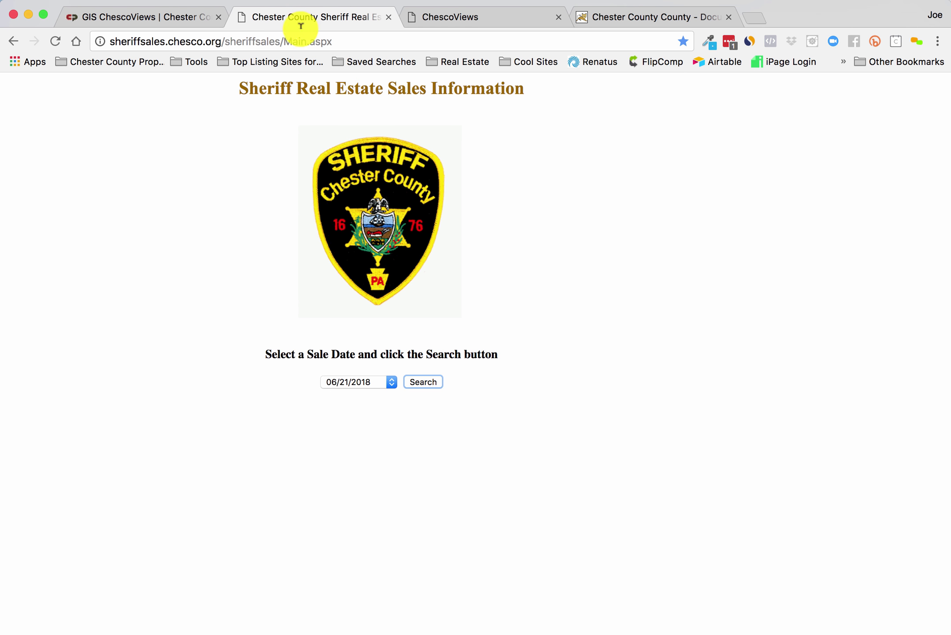
left_click(454, 20)
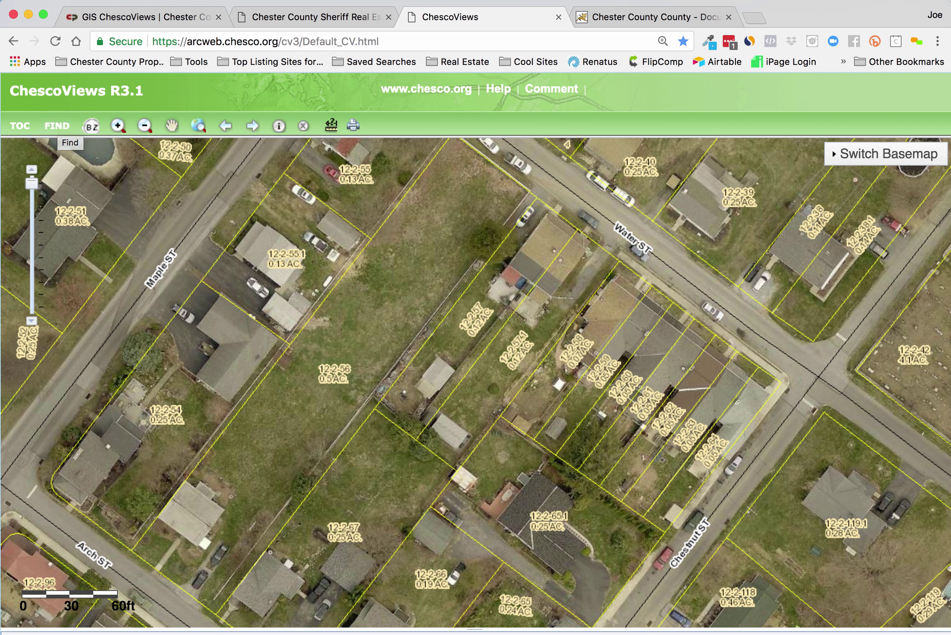
left_click(323, 17)
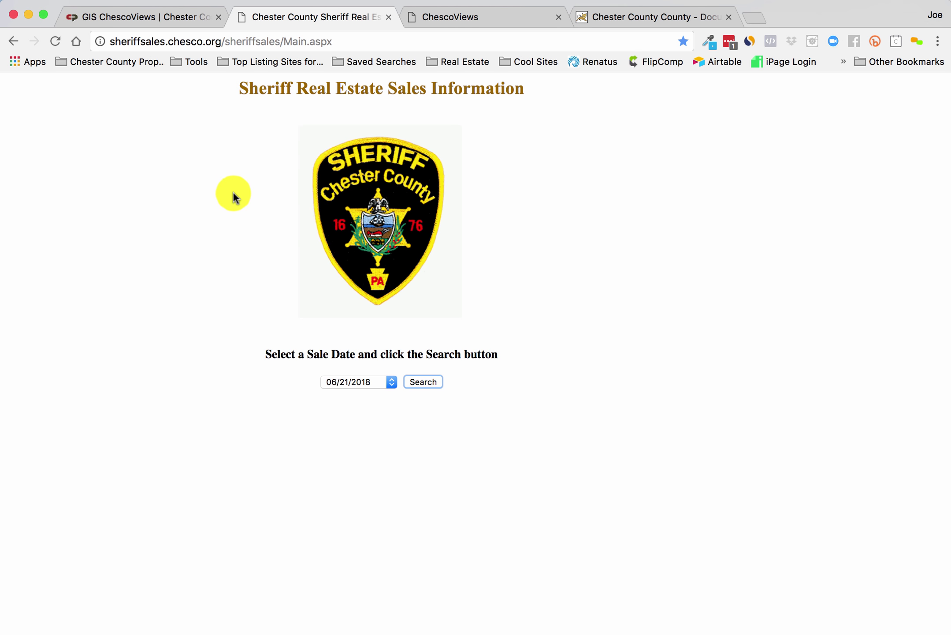
Search sheriff sale listings for the 03/15/2018 sale date
left_click(389, 384)
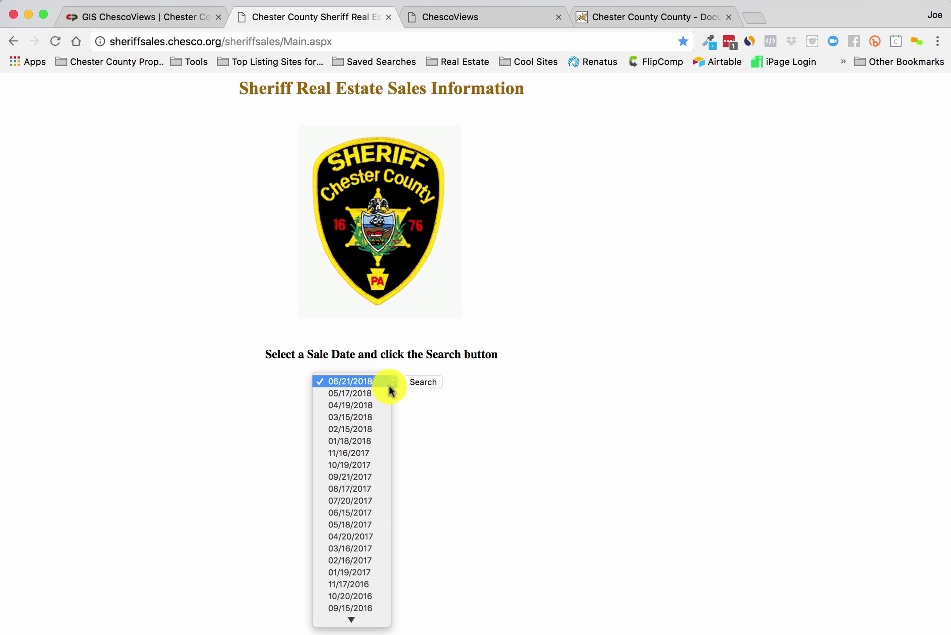
left_click(369, 417)
left_click(413, 386)
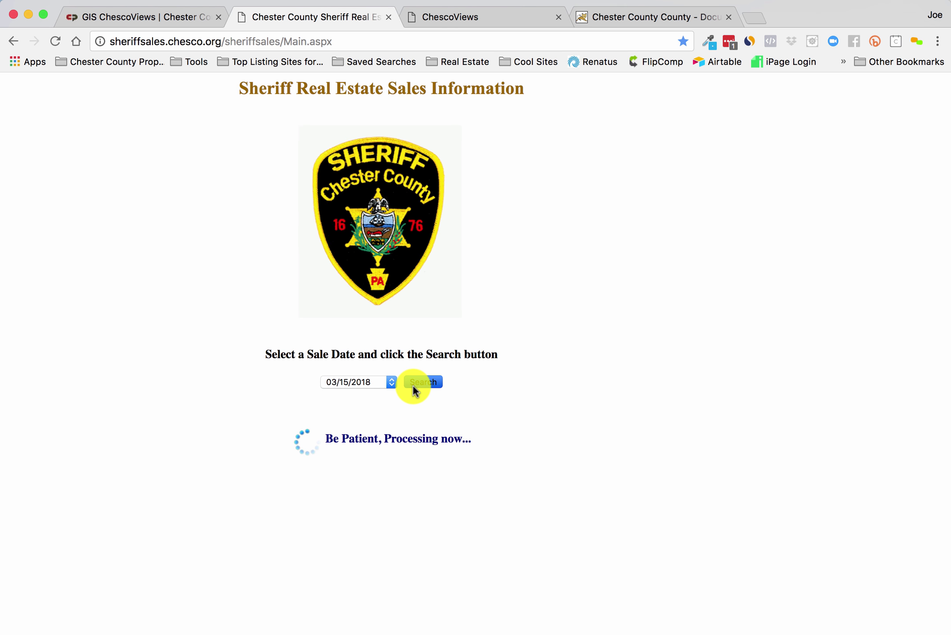
left_click(382, 380)
left_click(371, 414)
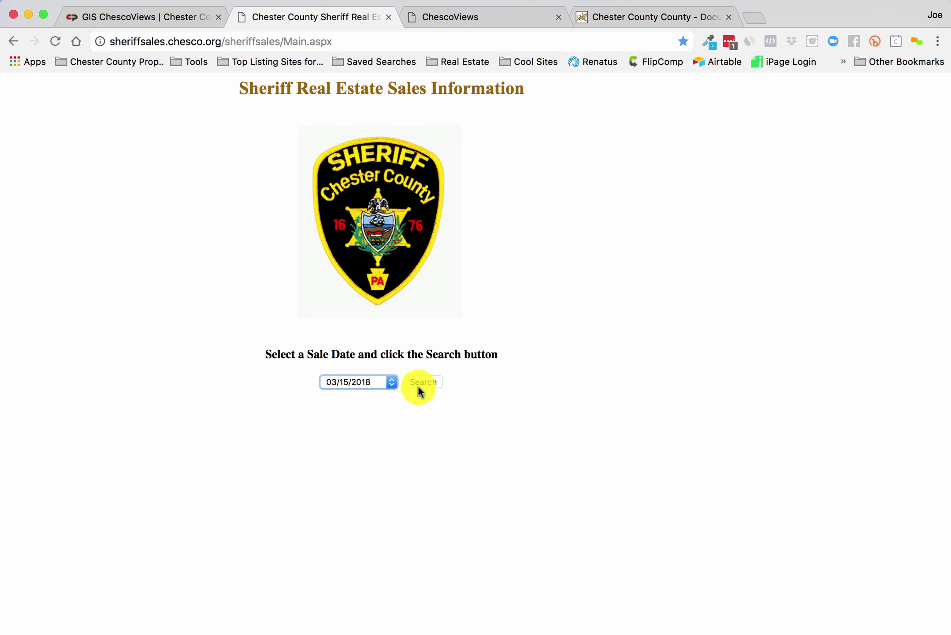
left_click(420, 383)
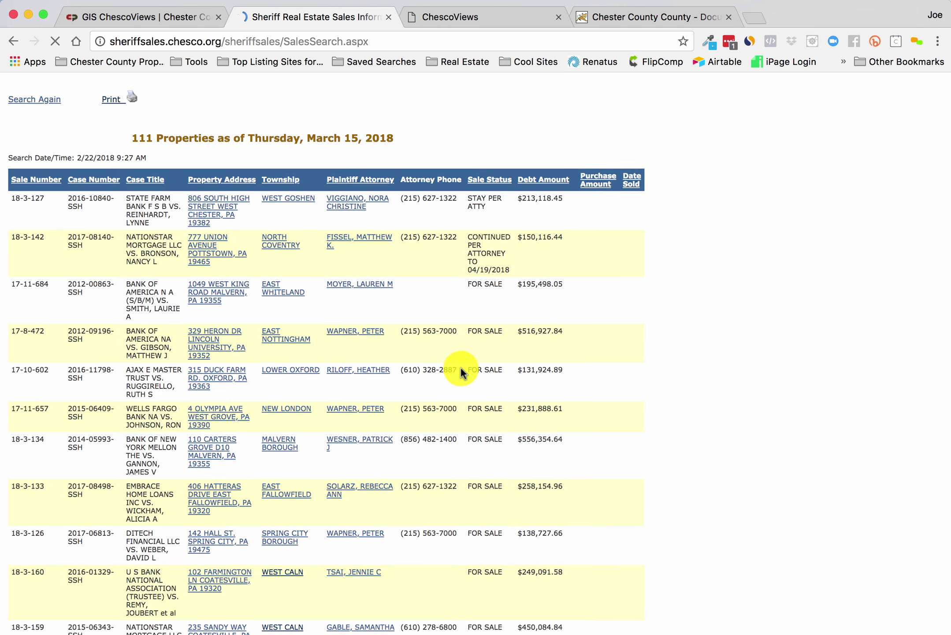
Review the 111 results and sort them by property address
scroll(461, 368, "down", 10)
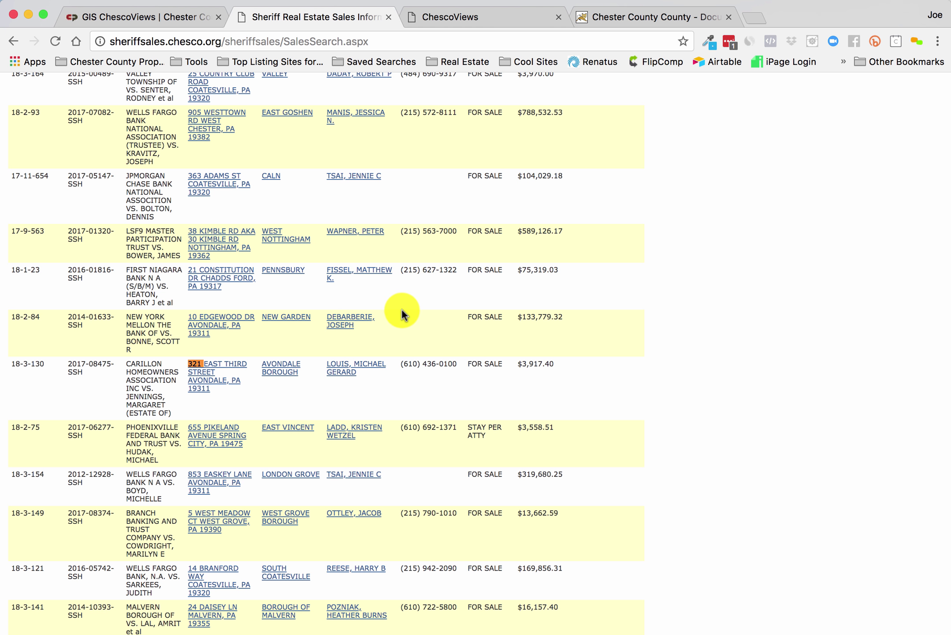
scroll(403, 311, "up", 5)
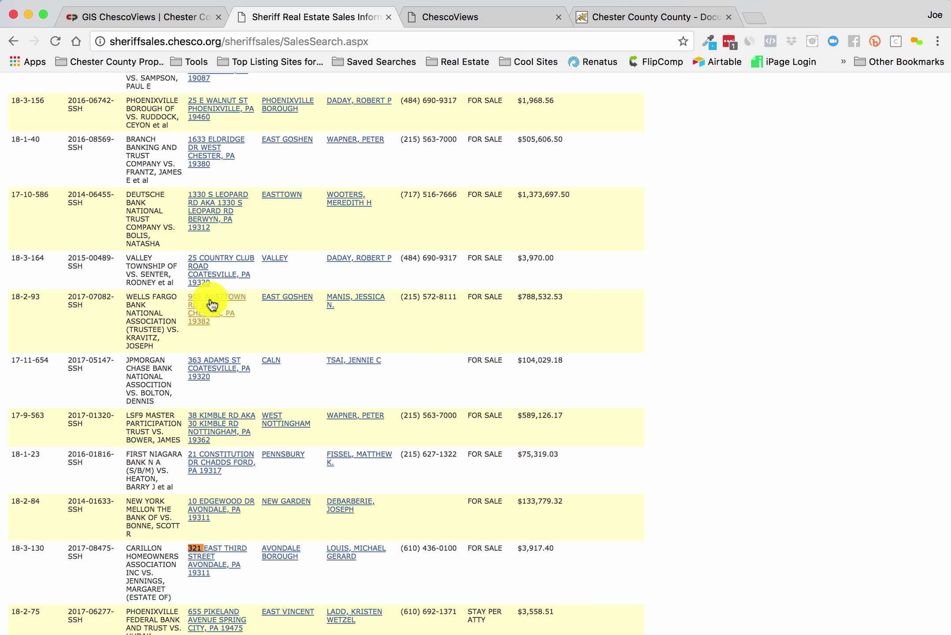
scroll(274, 110, "down", 15)
scroll(274, 112, "up", 6)
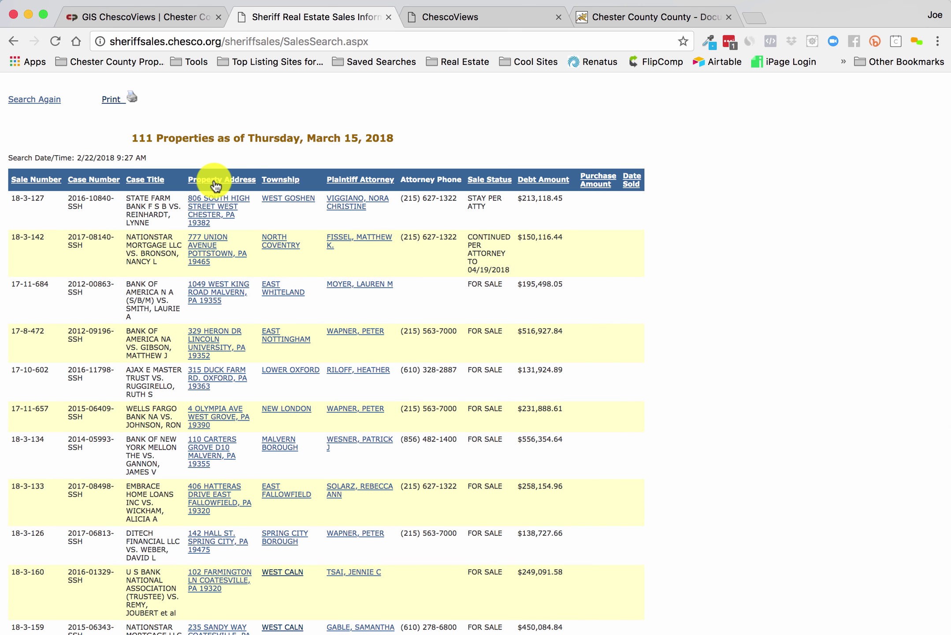
left_click(215, 186)
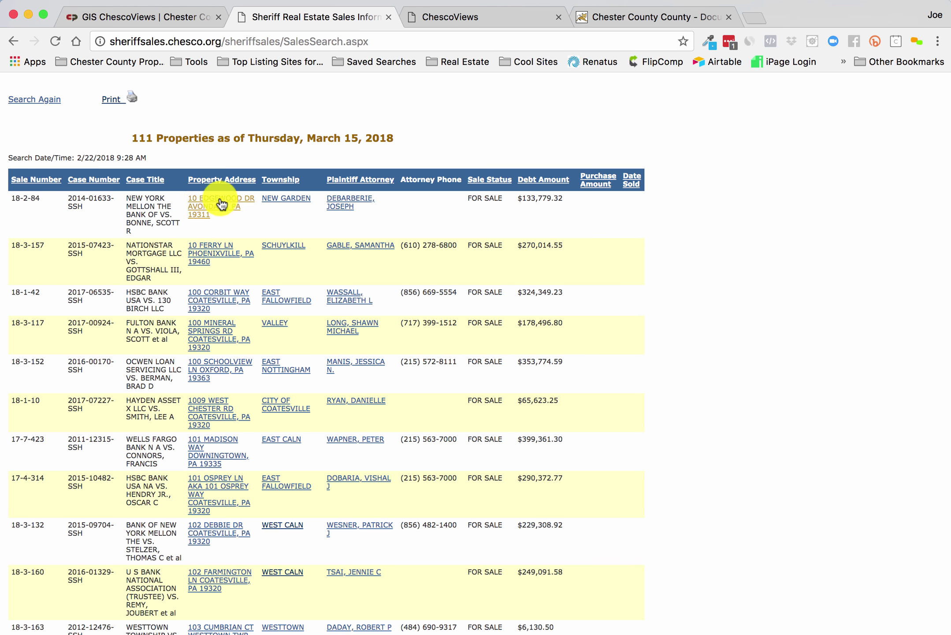
Switch to ChescoViews and bring up the Find Address search form
left_click(460, 16)
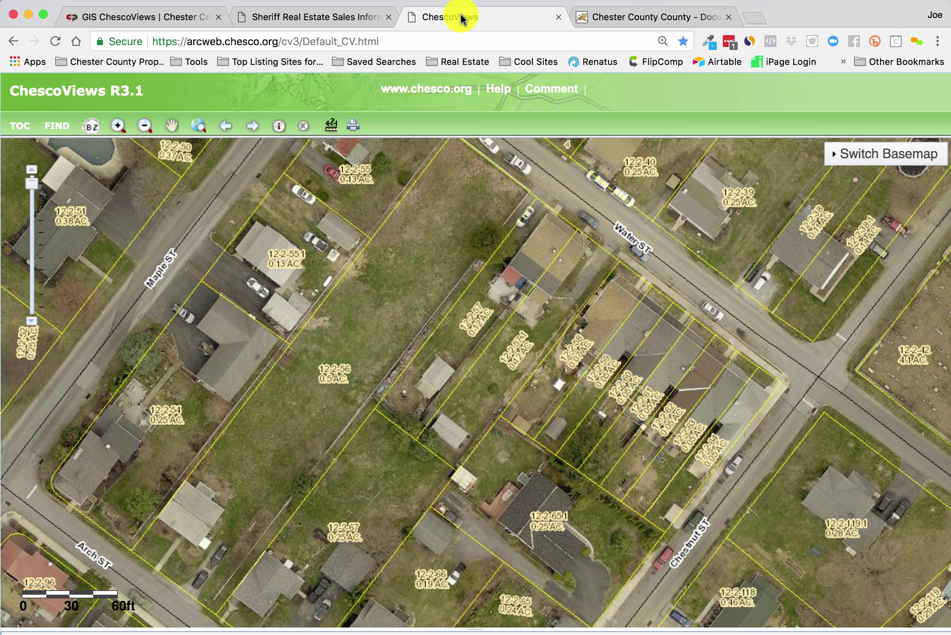
left_click(56, 125)
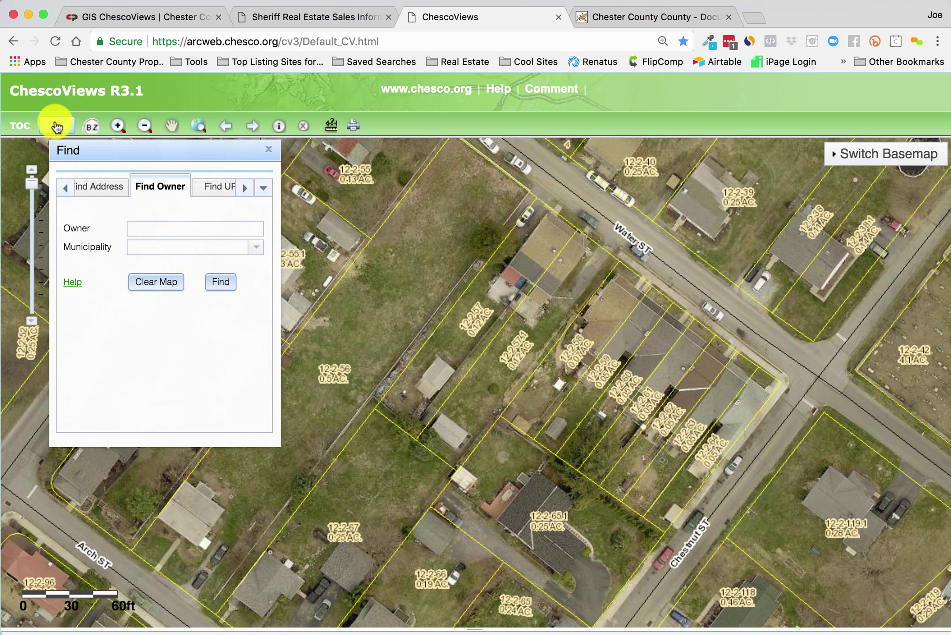
left_click(94, 187)
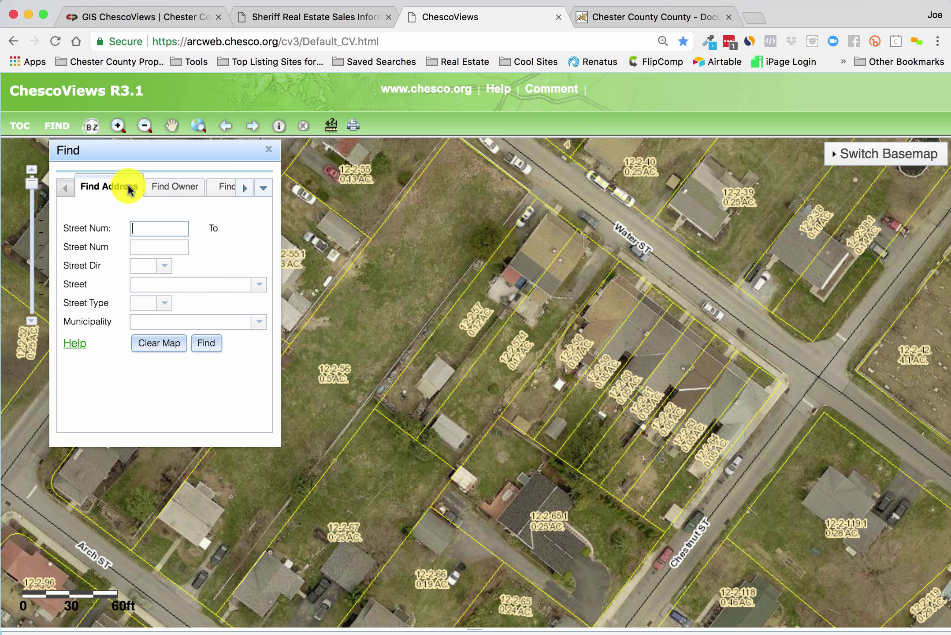
left_click(187, 187)
left_click(218, 190)
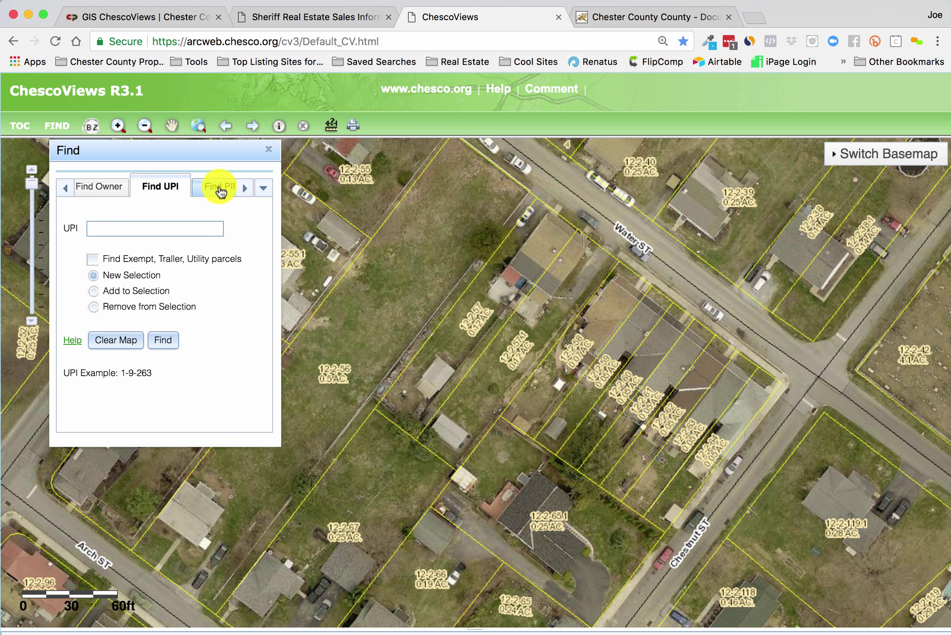
left_click(64, 189)
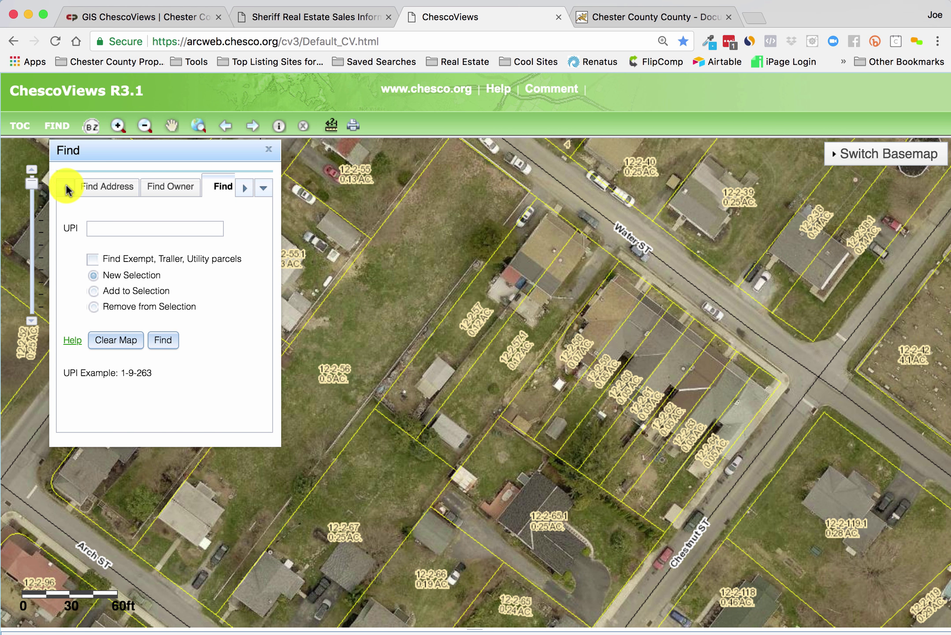
left_click(110, 189)
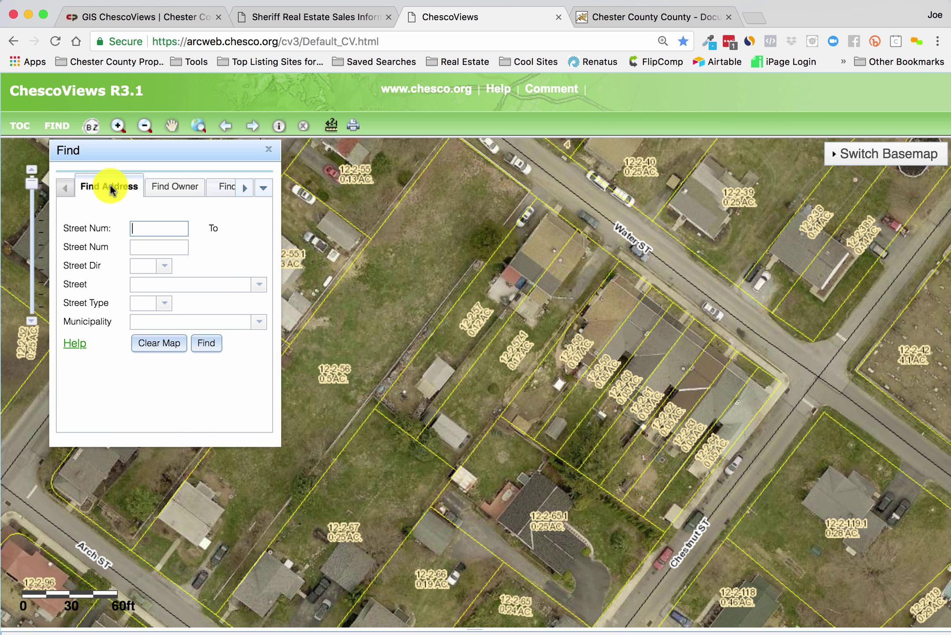
Search for street number 10 on FERRY street to locate the parcel
left_click(149, 220)
type("10")
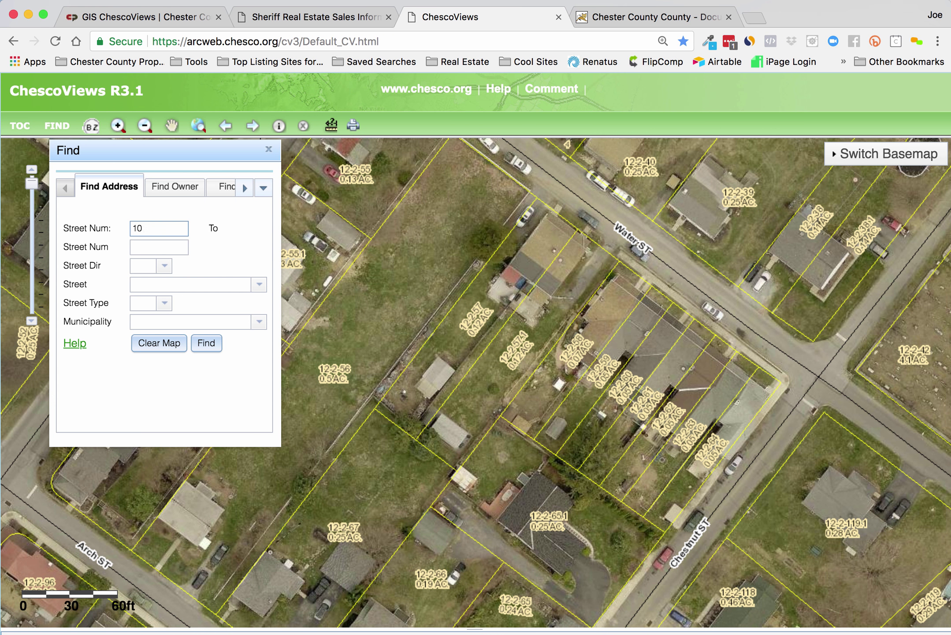
left_click(152, 280)
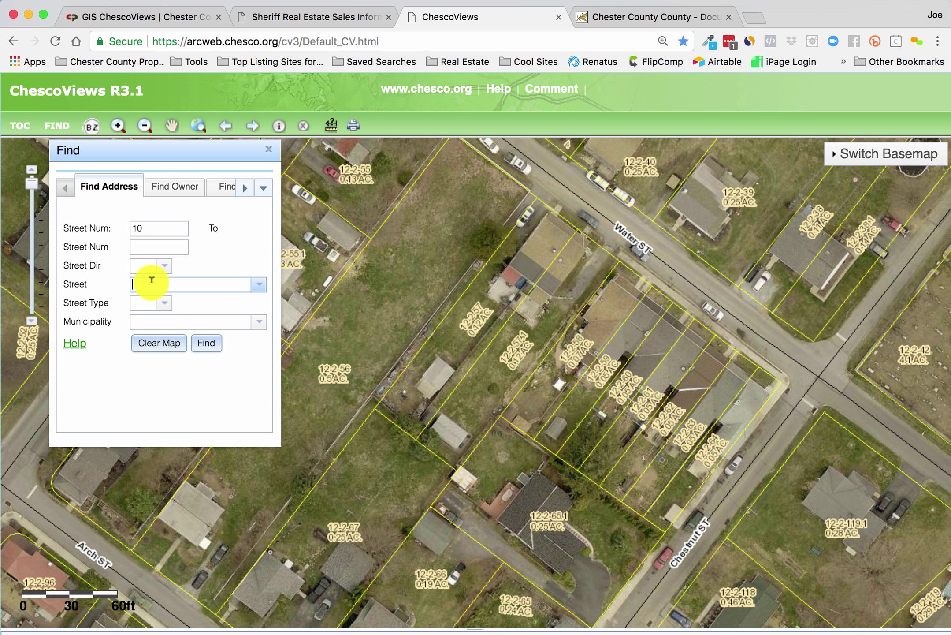
type("FERRy")
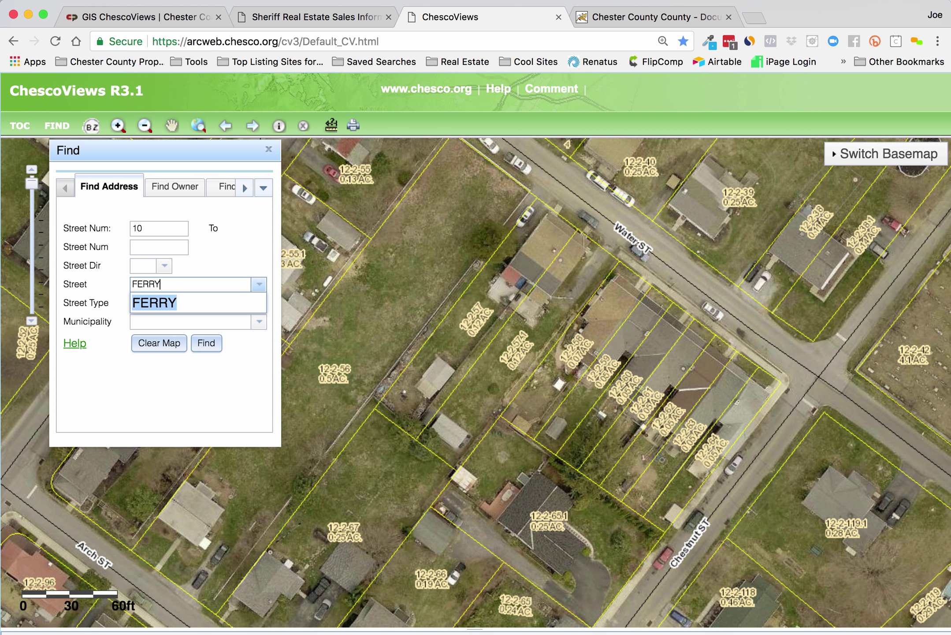
left_click(173, 303)
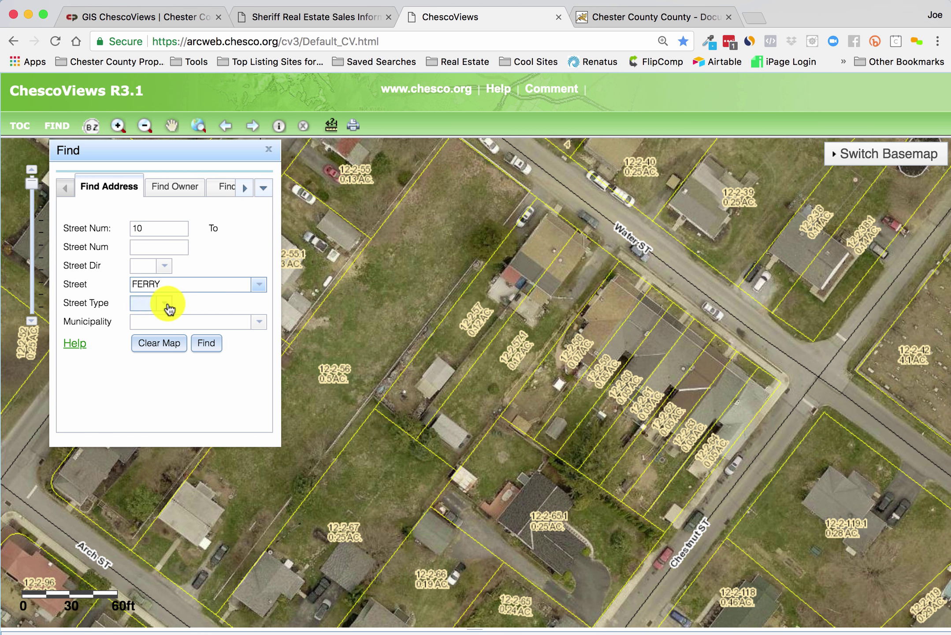
left_click(207, 344)
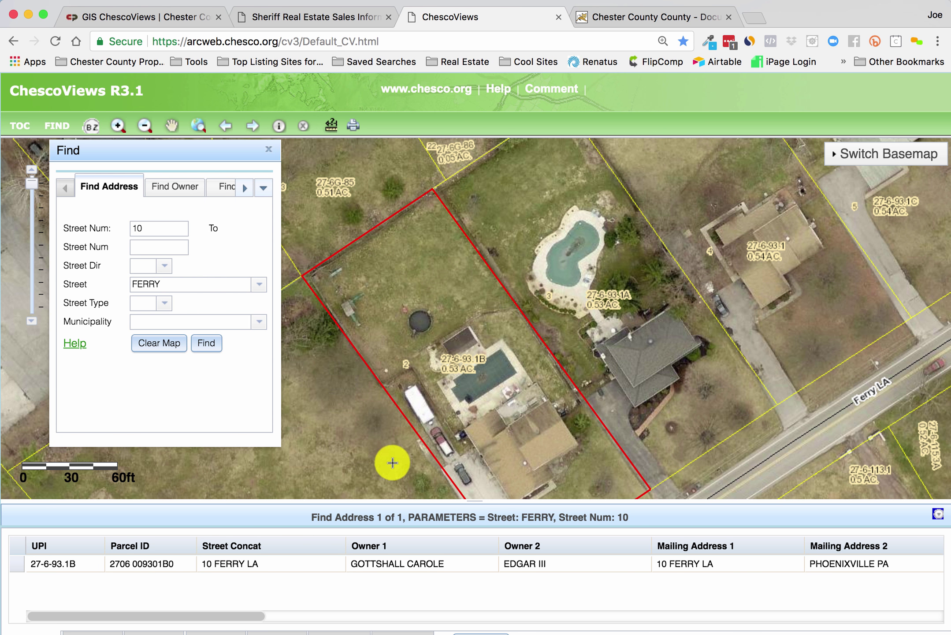
Close the search panel and zoom the map around the red-outlined parcel
left_click(269, 149)
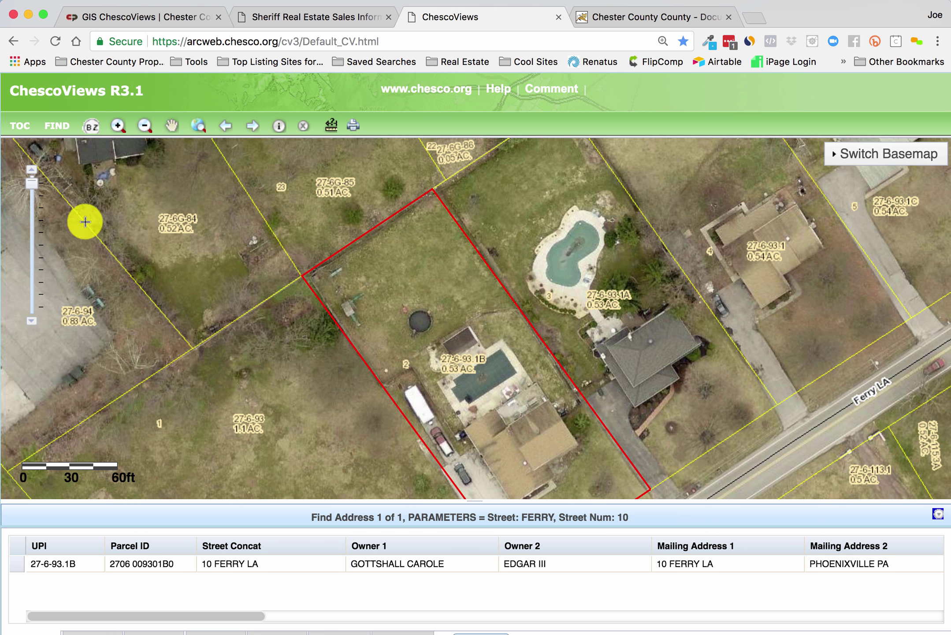
left_click(31, 322)
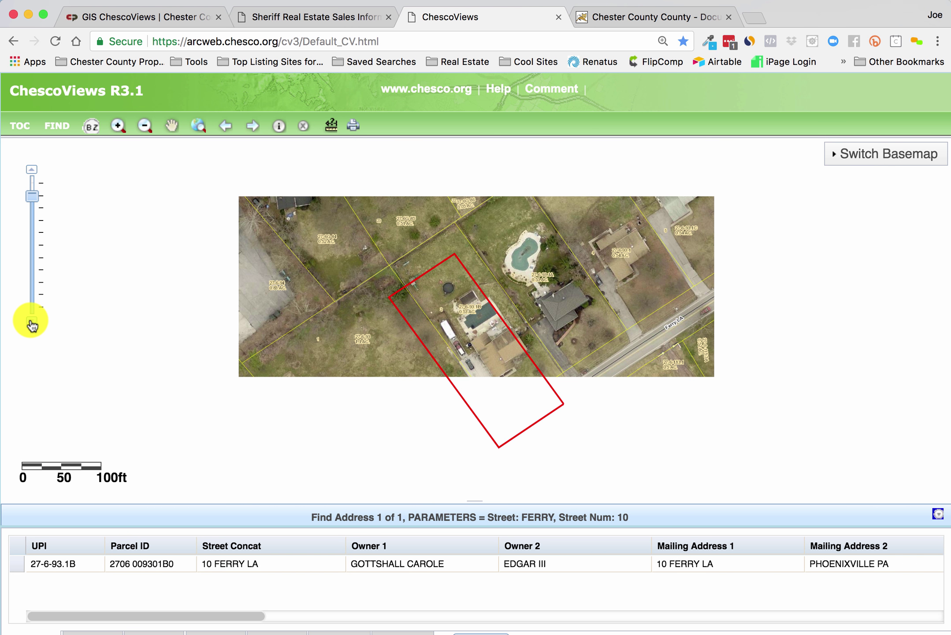
left_click(31, 321)
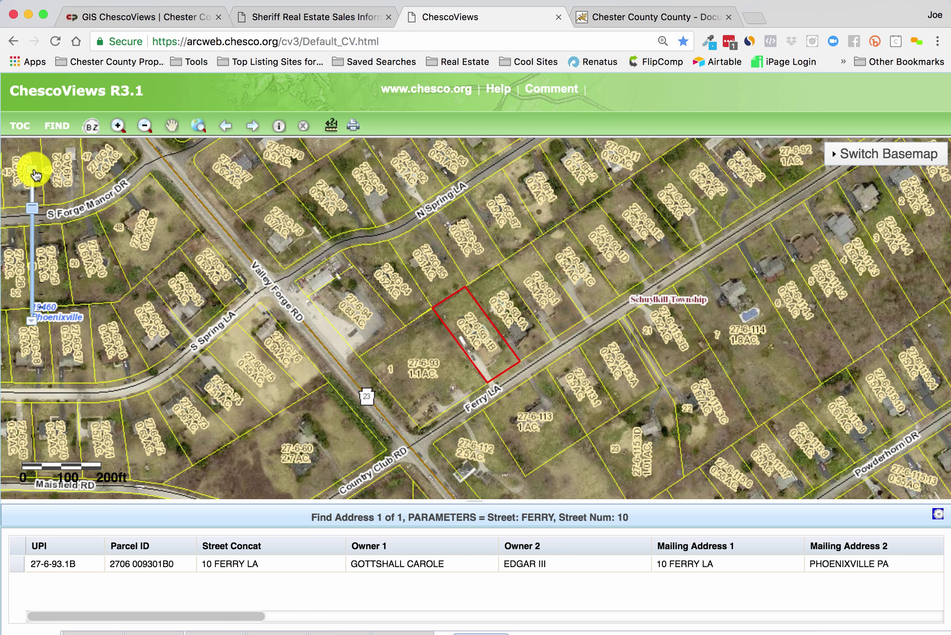
left_click(32, 170)
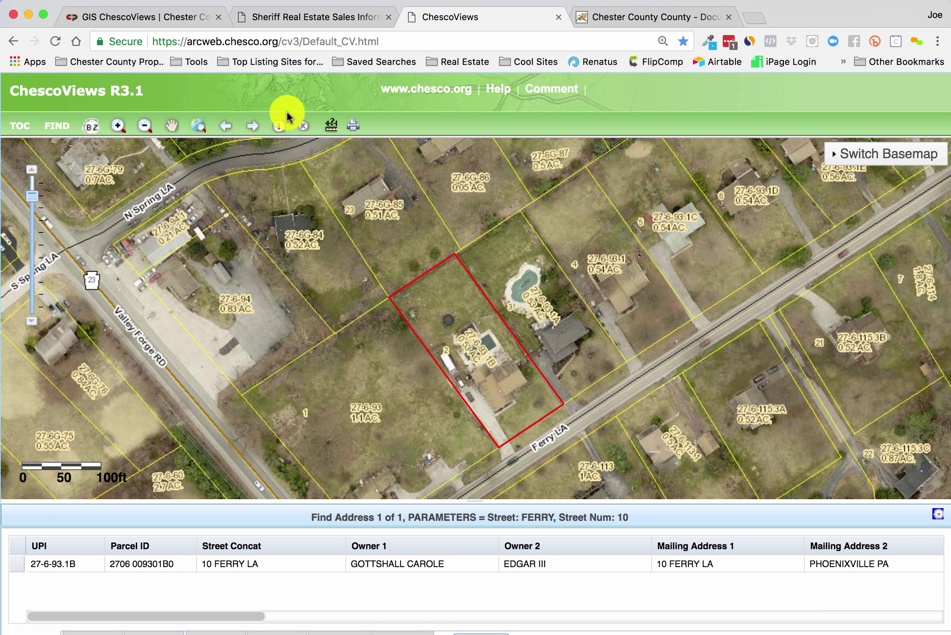
Identify the red parcel and open its full Current Parcel Details in a new tab
left_click(283, 128)
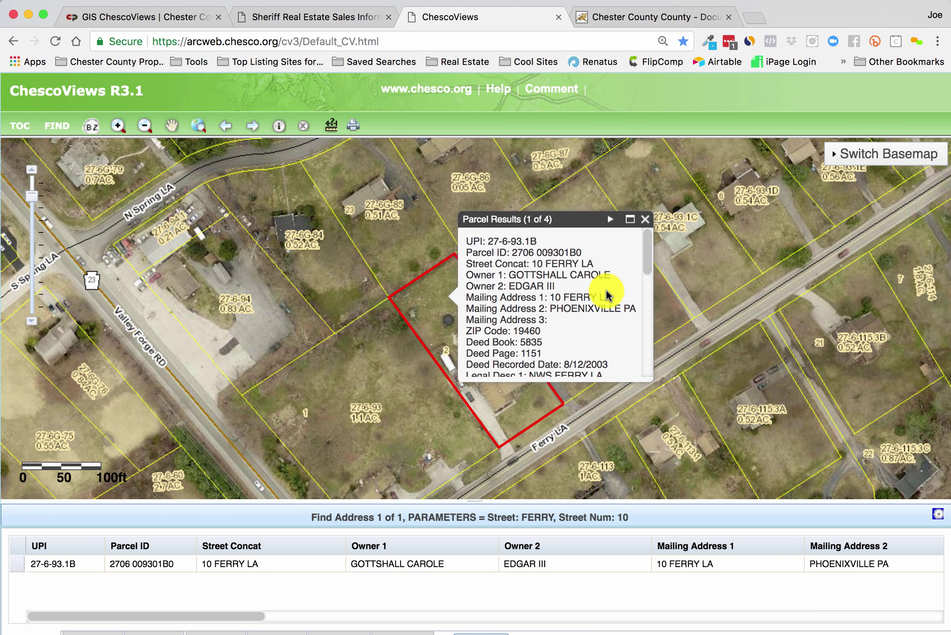
left_click_drag(645, 258, 646, 300)
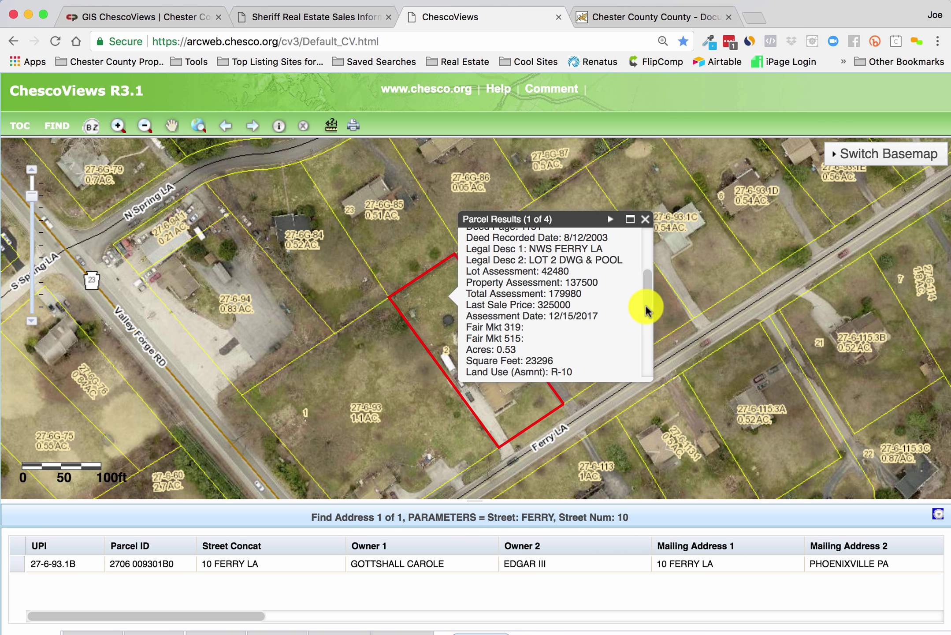
left_click_drag(646, 307, 640, 374)
left_click(477, 367)
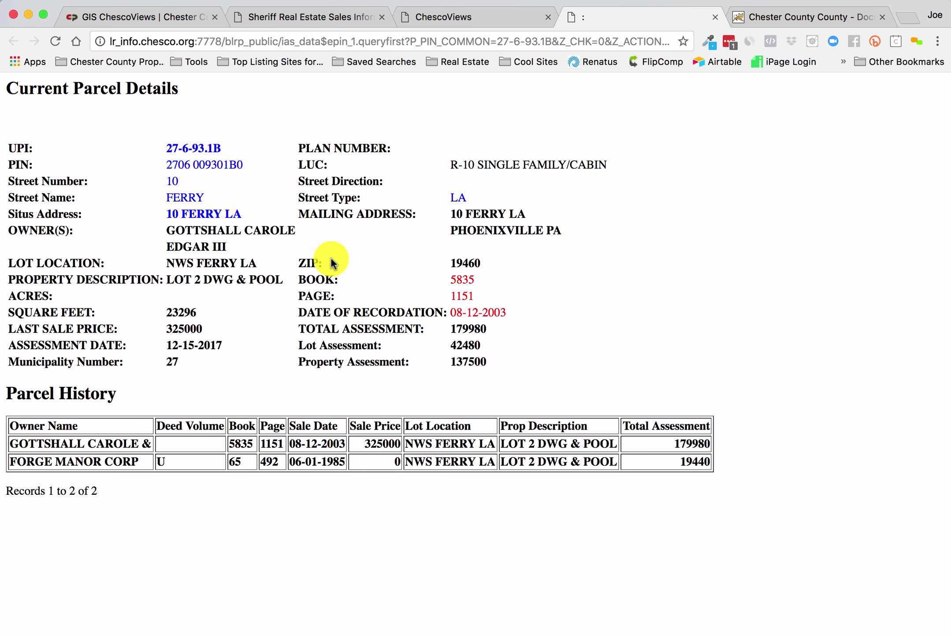
Recheck the map's results table, then select UPI 27-6-93.1B on the parcel details page
left_click(449, 26)
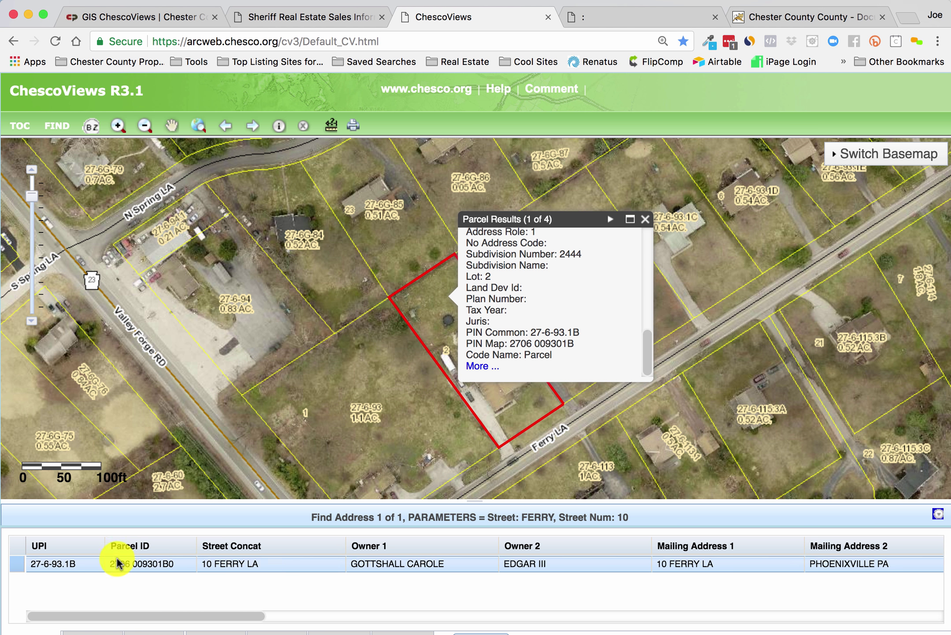
scroll(527, 563, "right", 10)
scroll(528, 563, "left", 10)
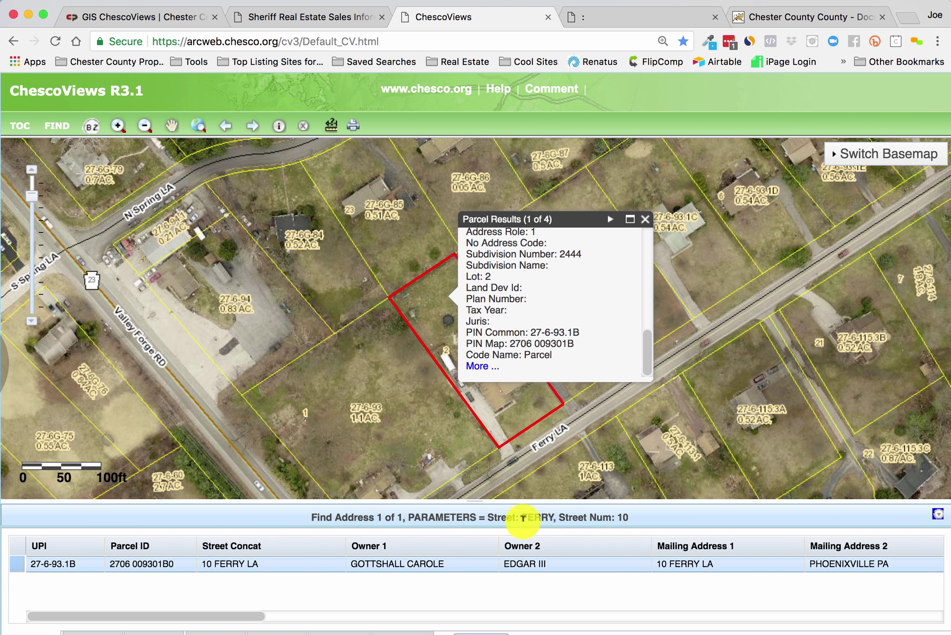
left_click(621, 18)
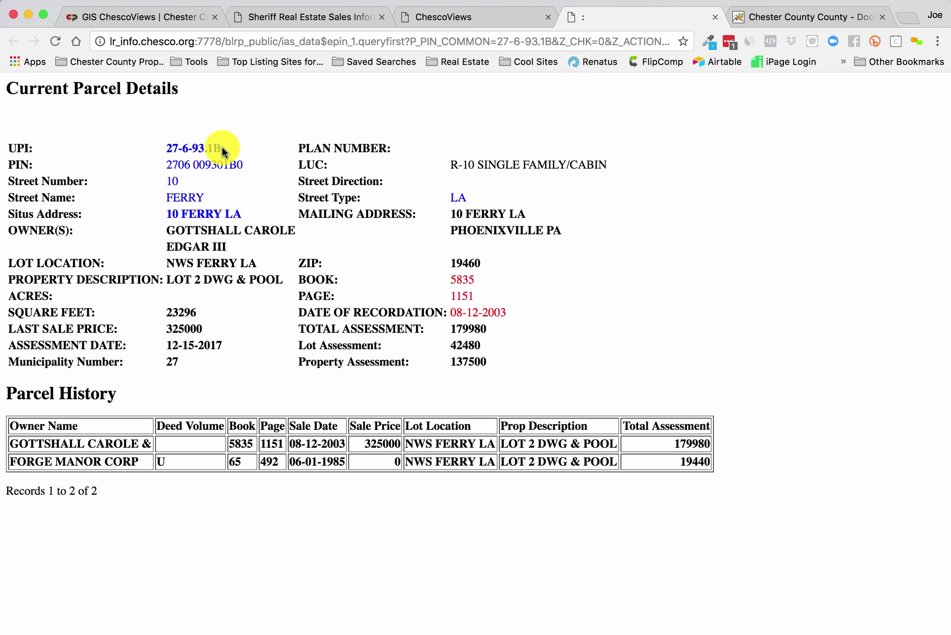
left_click_drag(222, 150, 166, 152)
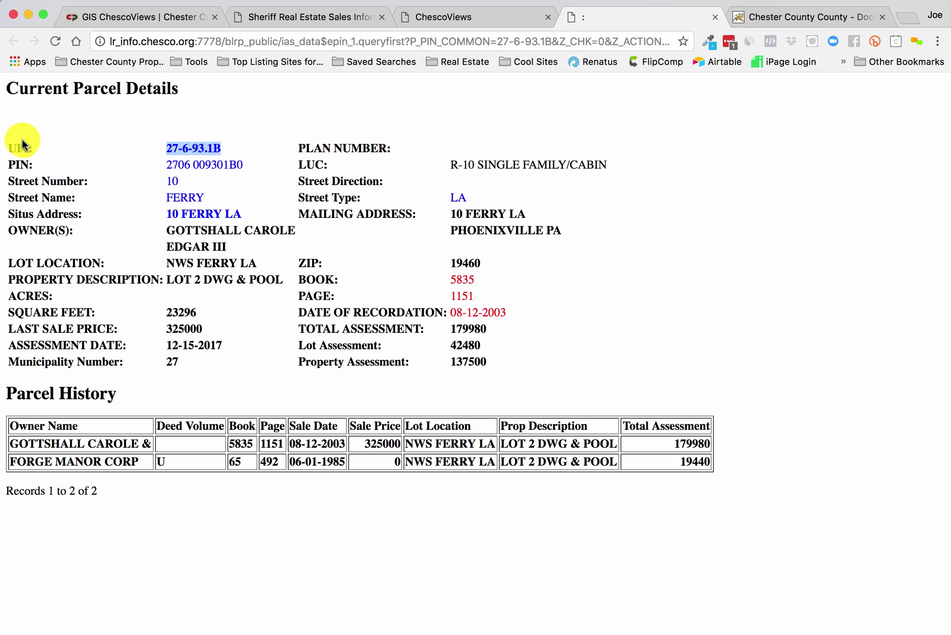
Run an Advanced Recorder of Deeds search for documents under UPI 27-6-93.1B
left_click(795, 17)
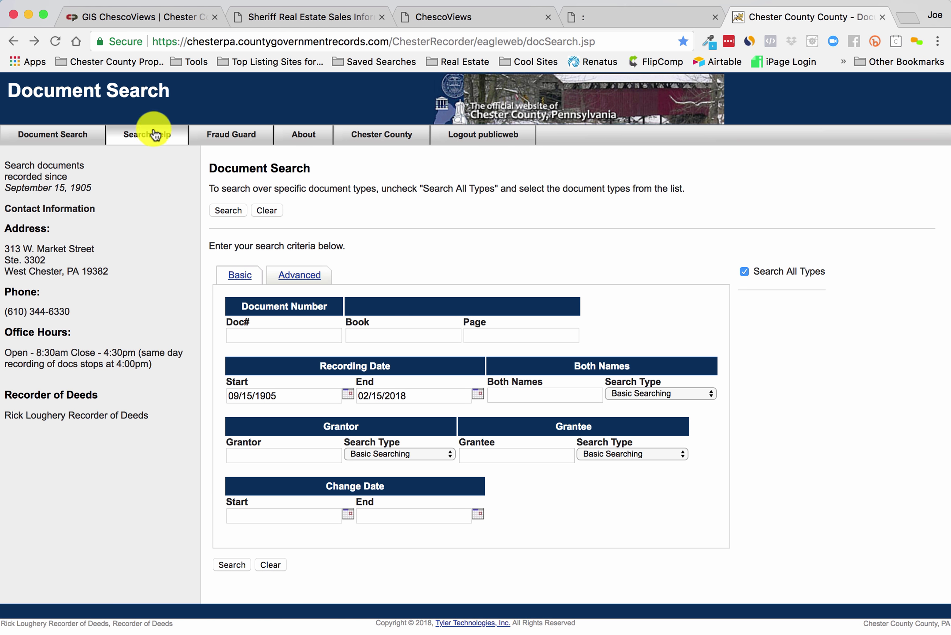
left_click(309, 280)
left_click_drag(333, 333, 117, 339)
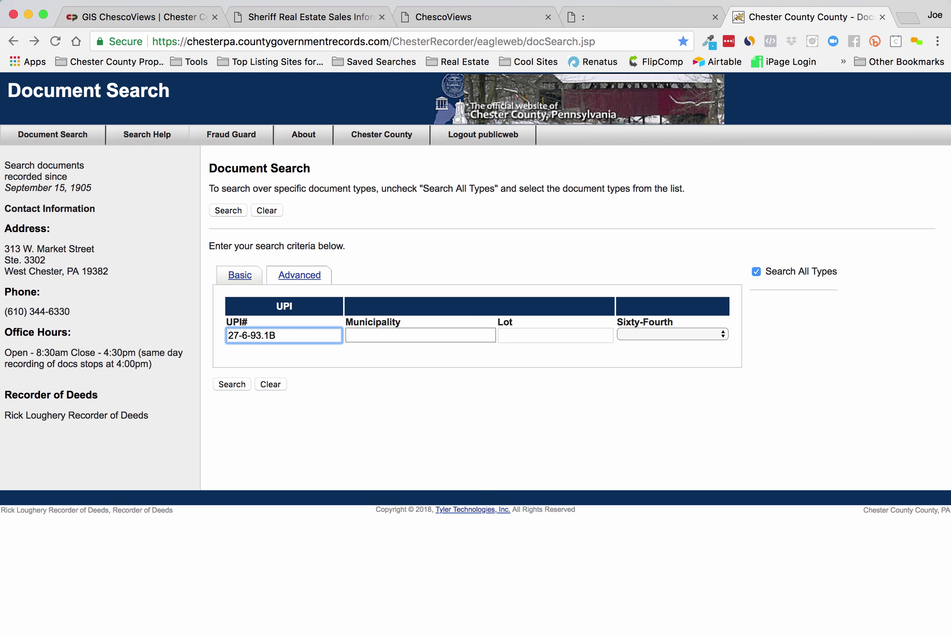
left_click(238, 384)
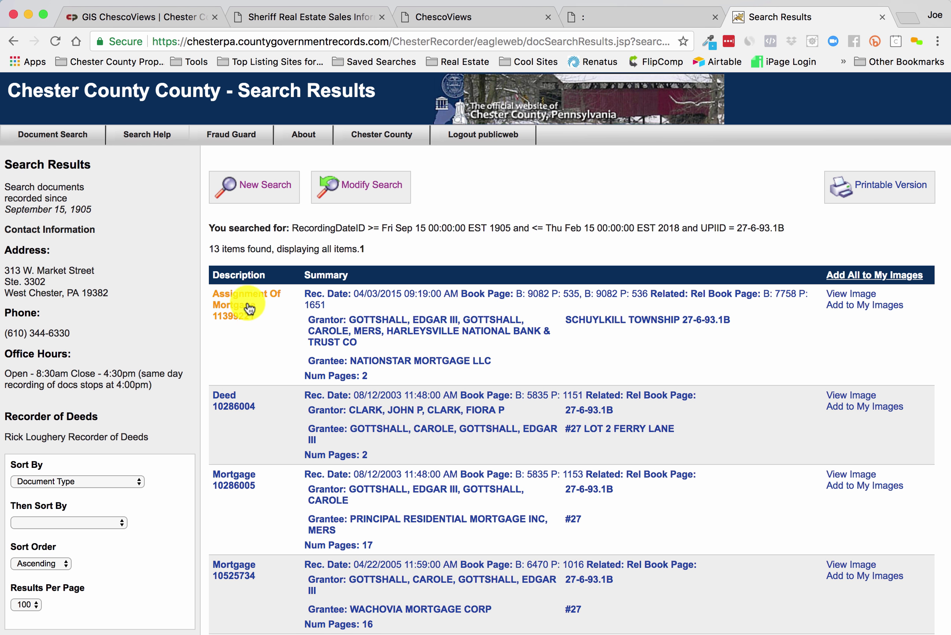
scroll(258, 403, "down", 3)
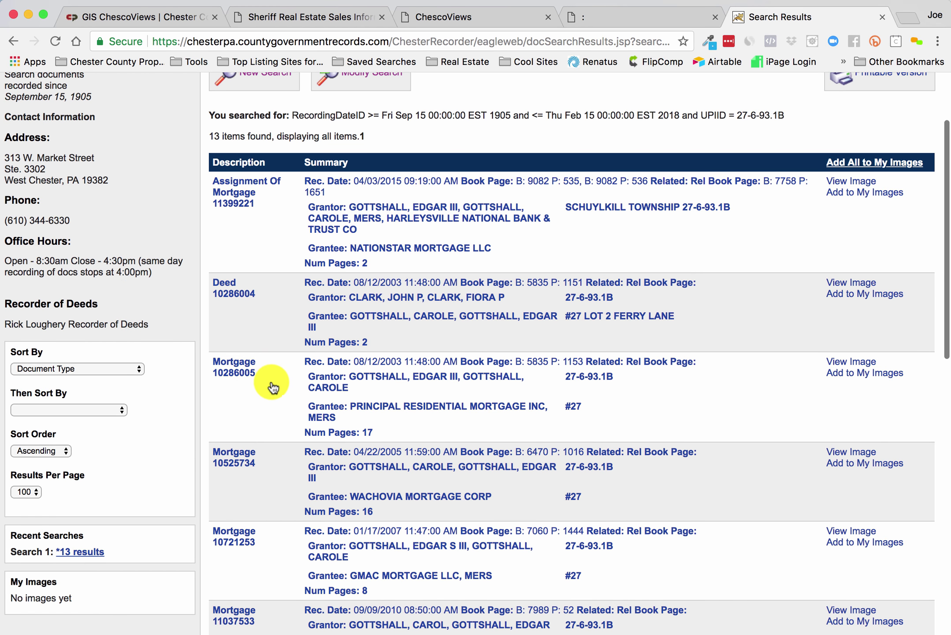
scroll(272, 386, "down", 3)
scroll(272, 386, "down", 10)
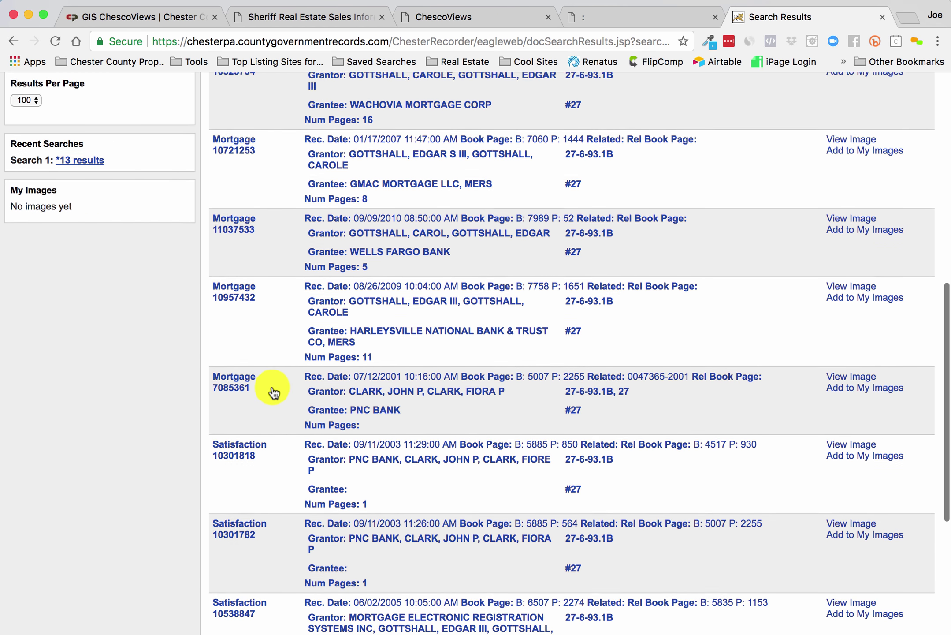
scroll(270, 341, "down", 8)
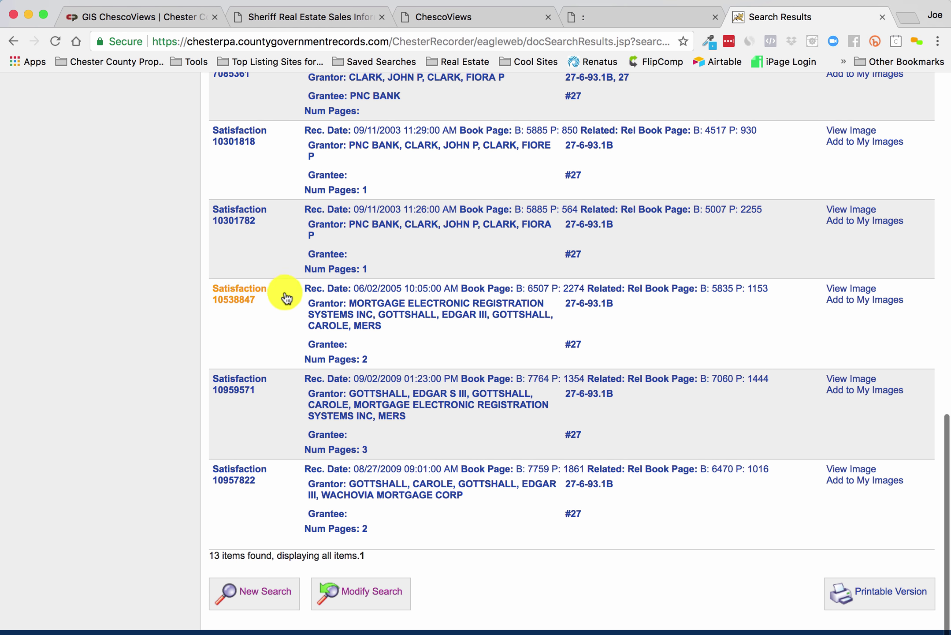
scroll(287, 297, "up", 1)
scroll(284, 295, "up", 2)
scroll(382, 414, "up", 12)
scroll(312, 371, "down", 15)
scroll(314, 377, "up", 1)
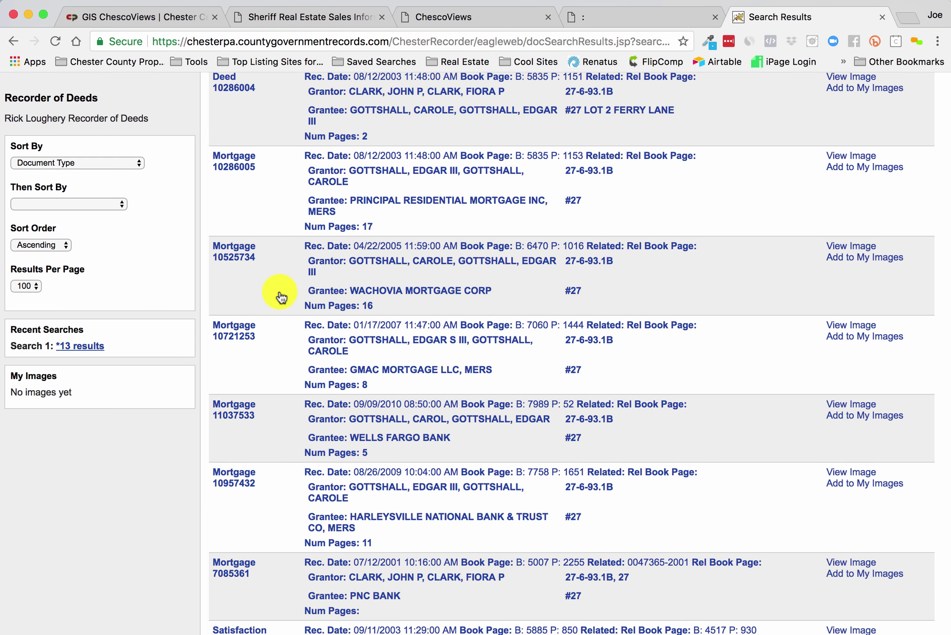
scroll(280, 297, "up", 15)
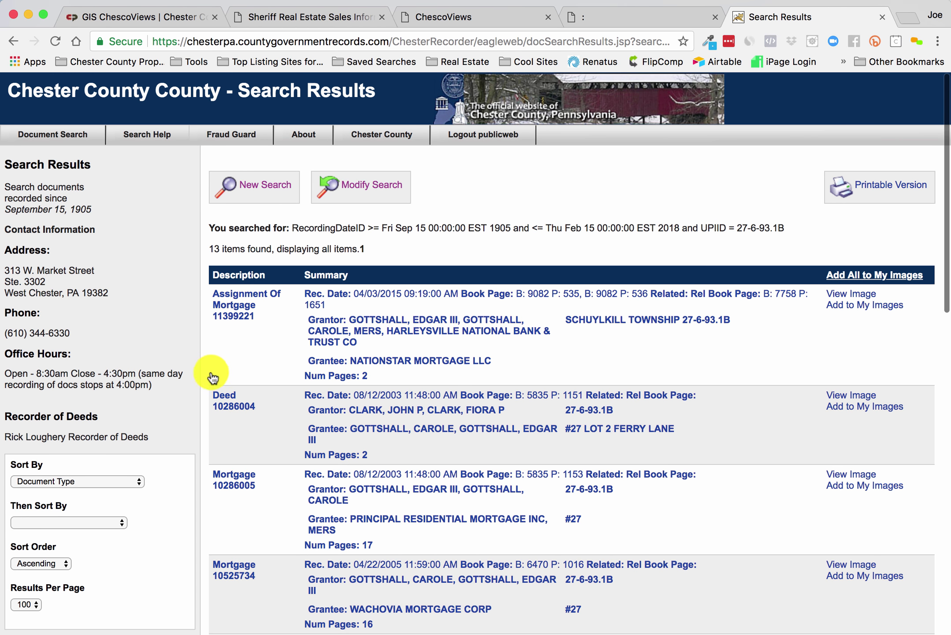
scroll(202, 359, "down", 3)
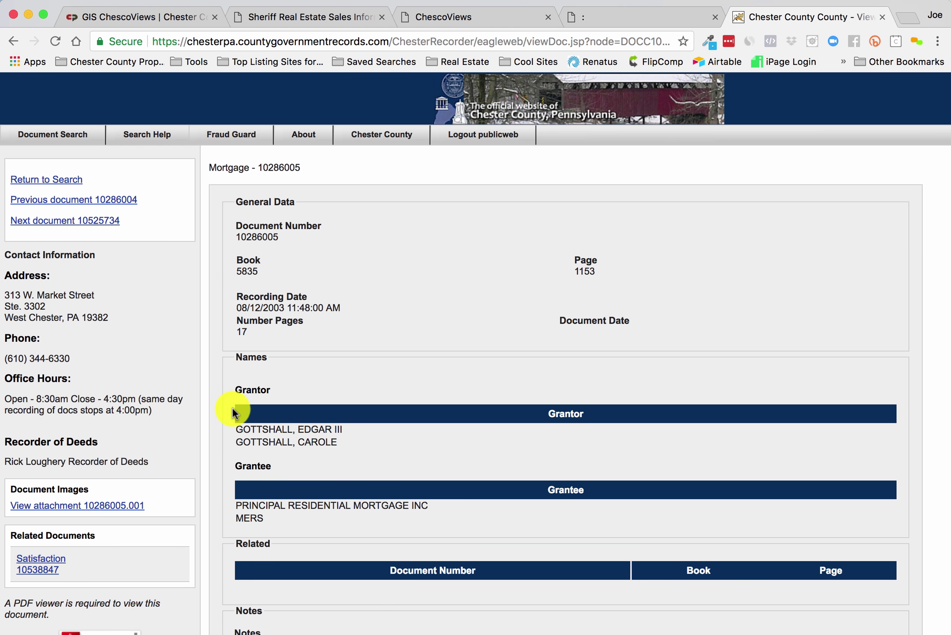
Open the Mortgage 10286005 attachment and read through its 17-page scanned PDF
scroll(212, 410, "down", 5)
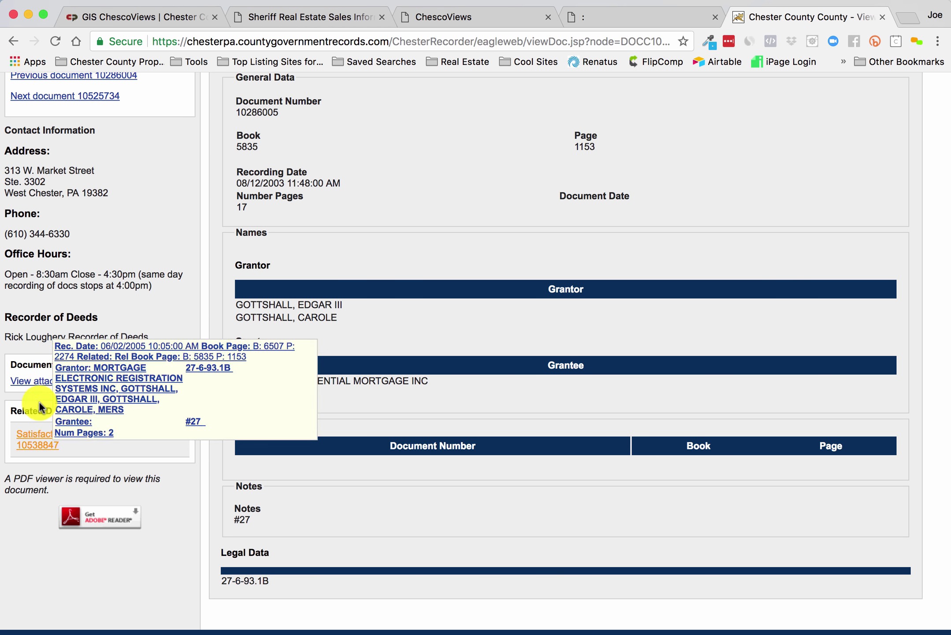
mouse_move(37, 427)
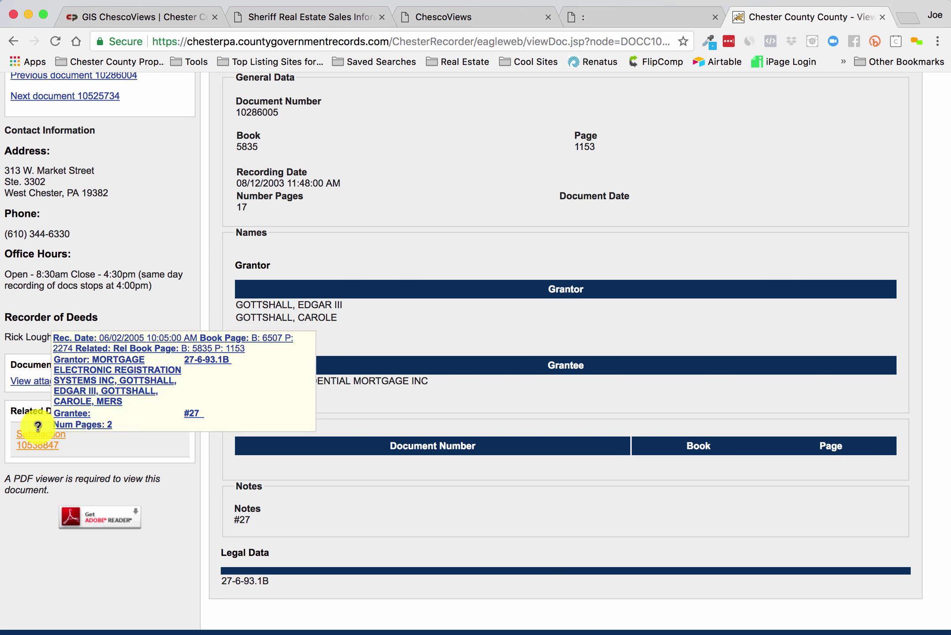
left_click(46, 382)
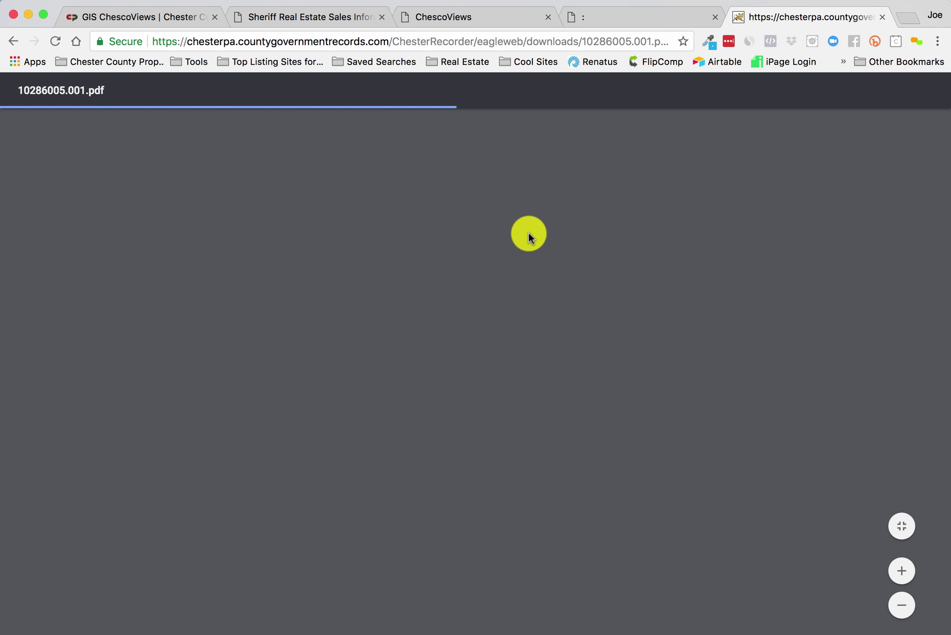
scroll(528, 233, "down", 5)
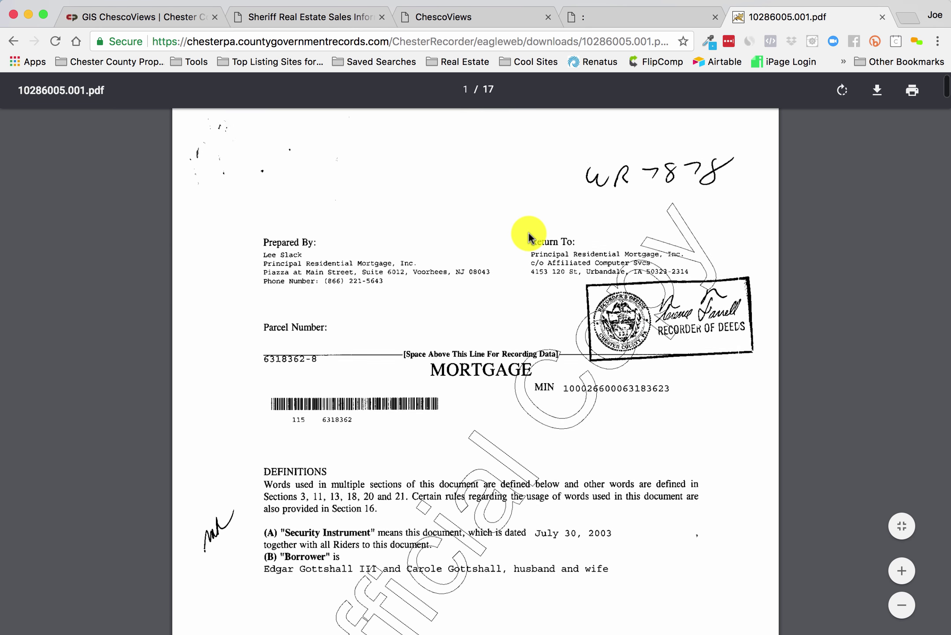
scroll(528, 232, "down", 7)
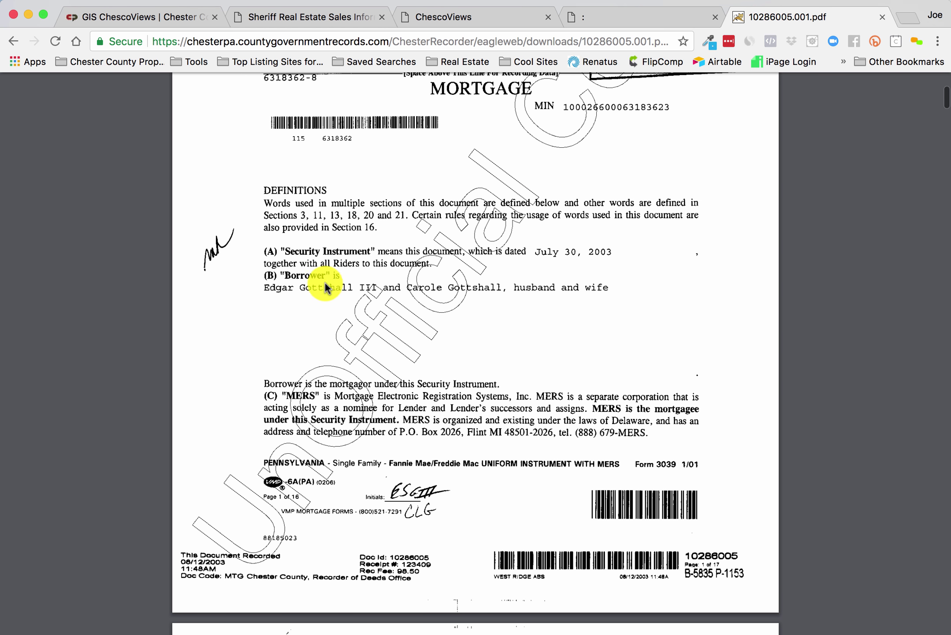
scroll(450, 286, "down", 1)
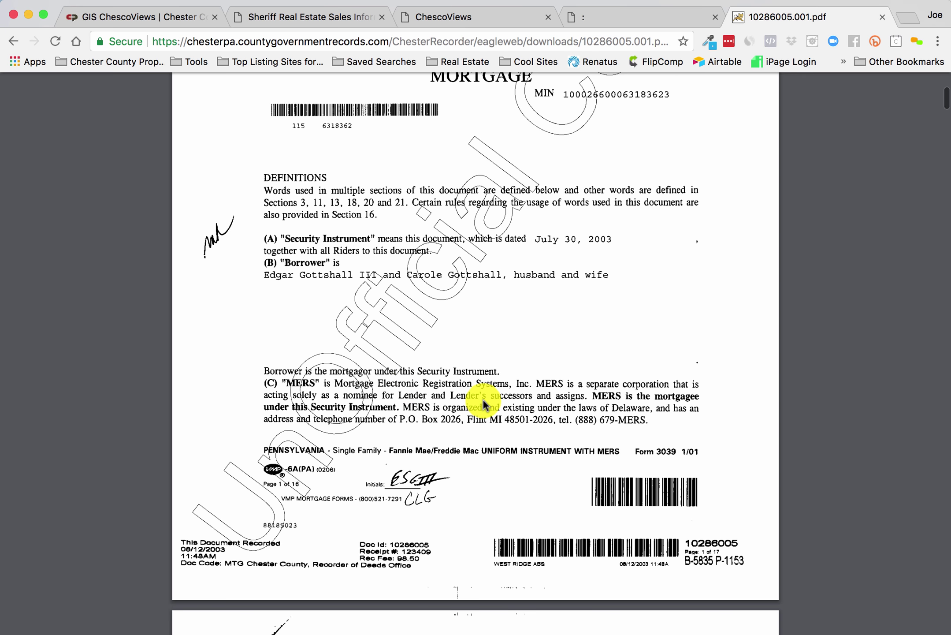
scroll(483, 403, "down", 1)
scroll(483, 402, "down", 12)
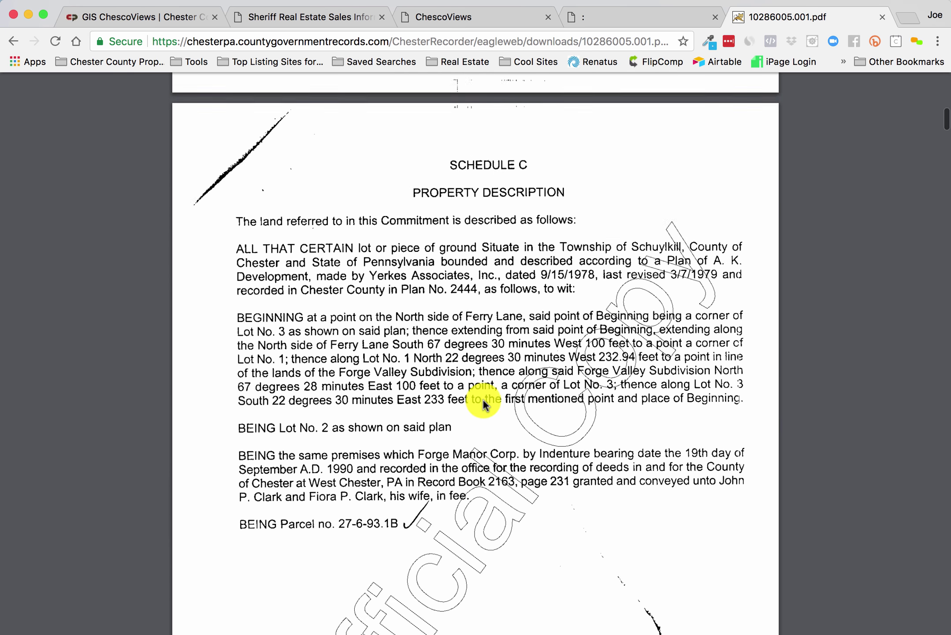
scroll(483, 400, "down", 18)
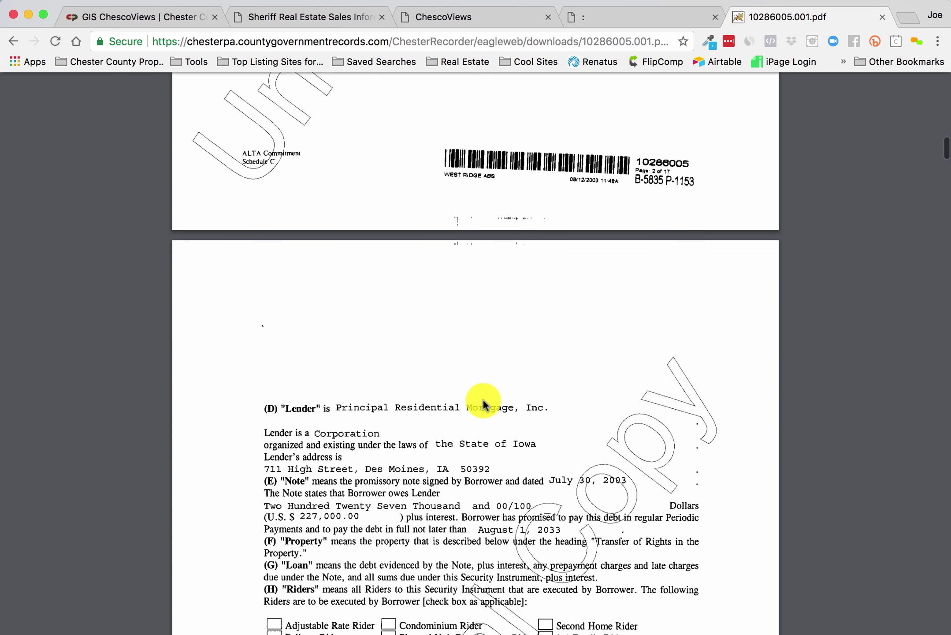
scroll(483, 403, "down", 1)
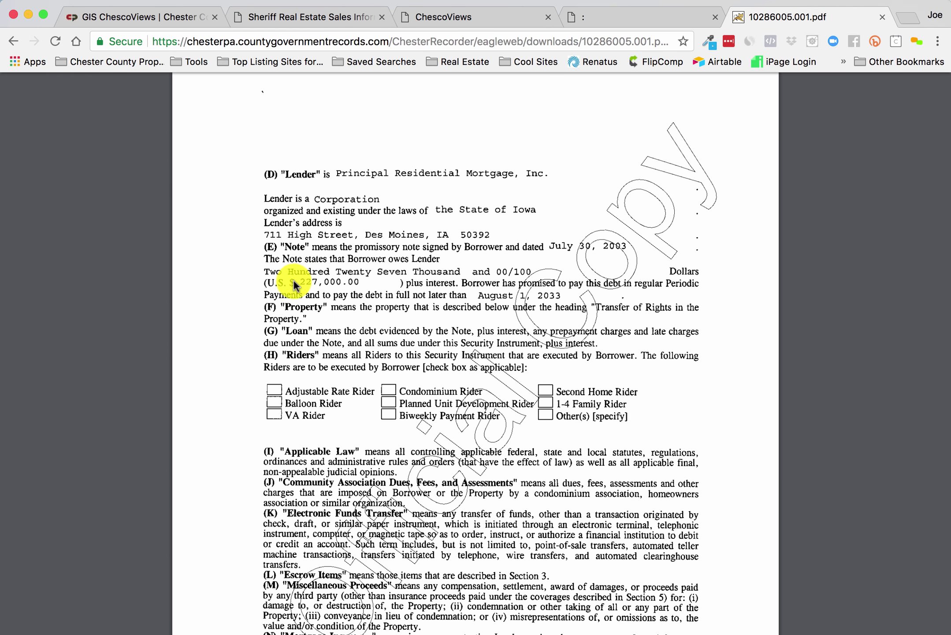
scroll(438, 260, "down", 4)
scroll(440, 261, "down", 20)
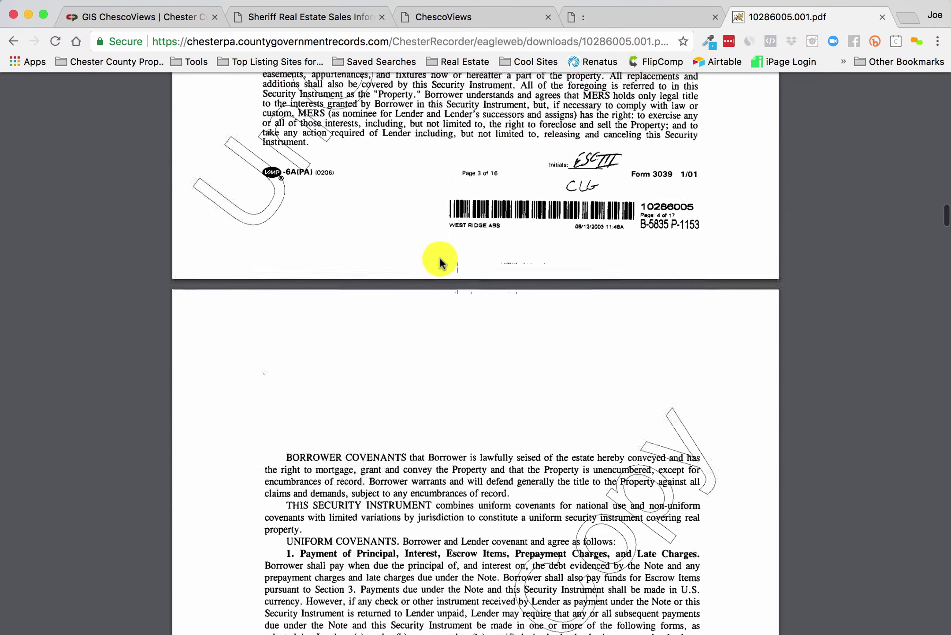
scroll(439, 261, "up", 20)
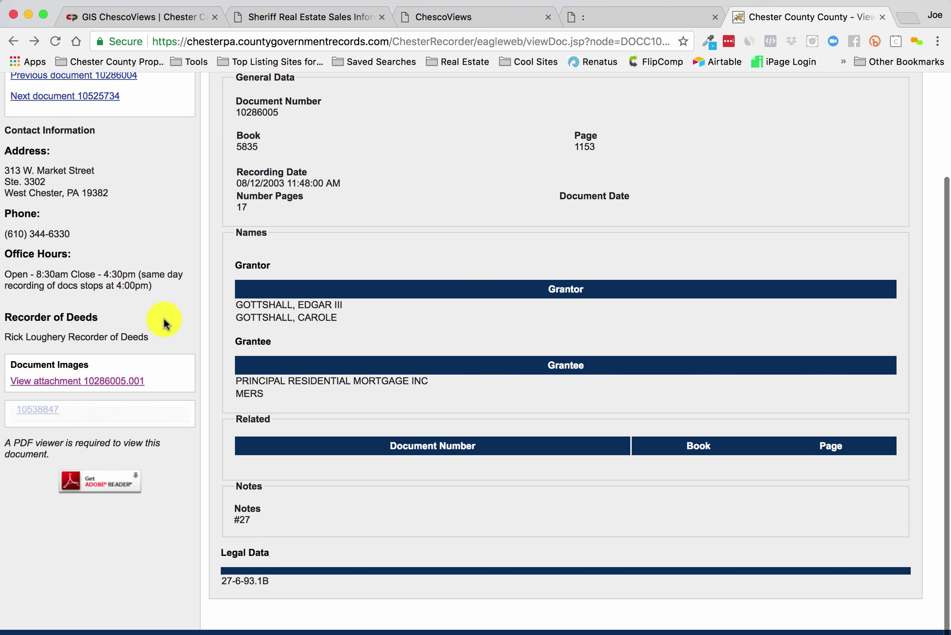
Open Satisfaction 10538847 and look over its 2-page release of the $227,000.00 mortgage
mouse_move(51, 436)
left_click(38, 437)
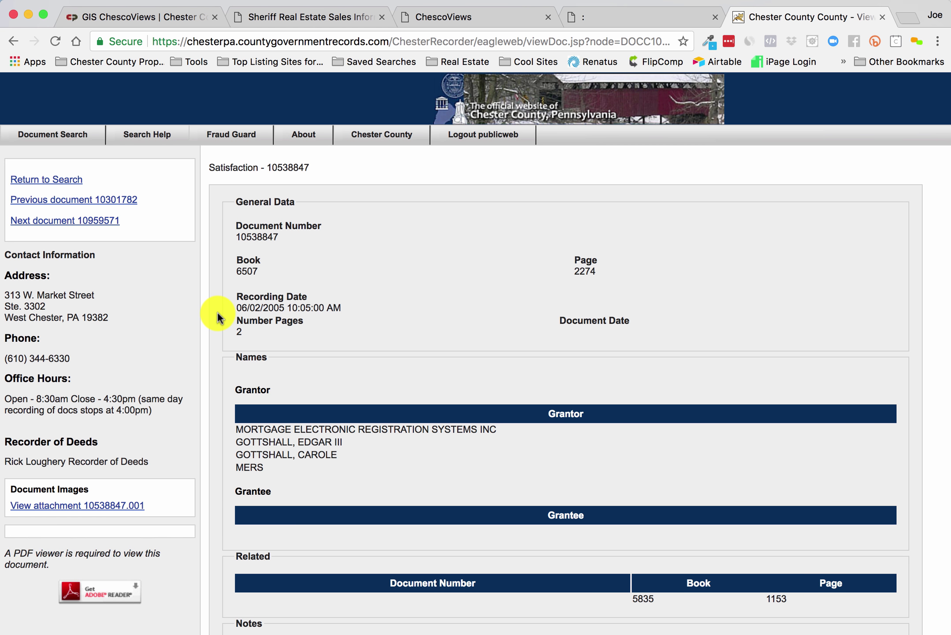
scroll(217, 316, "down", 3)
scroll(217, 316, "down", 3)
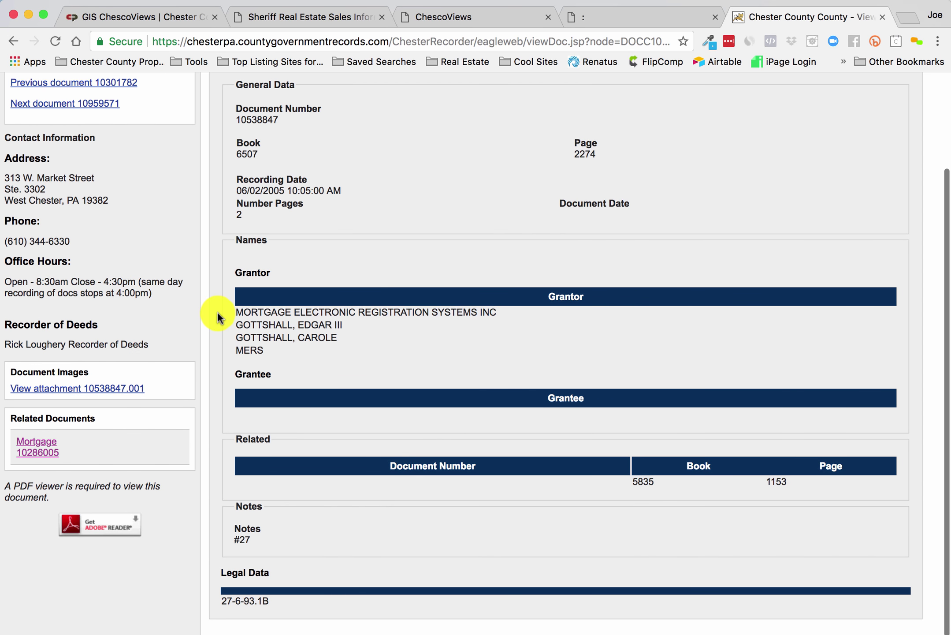
scroll(215, 314, "up", 2)
scroll(217, 288, "up", 3)
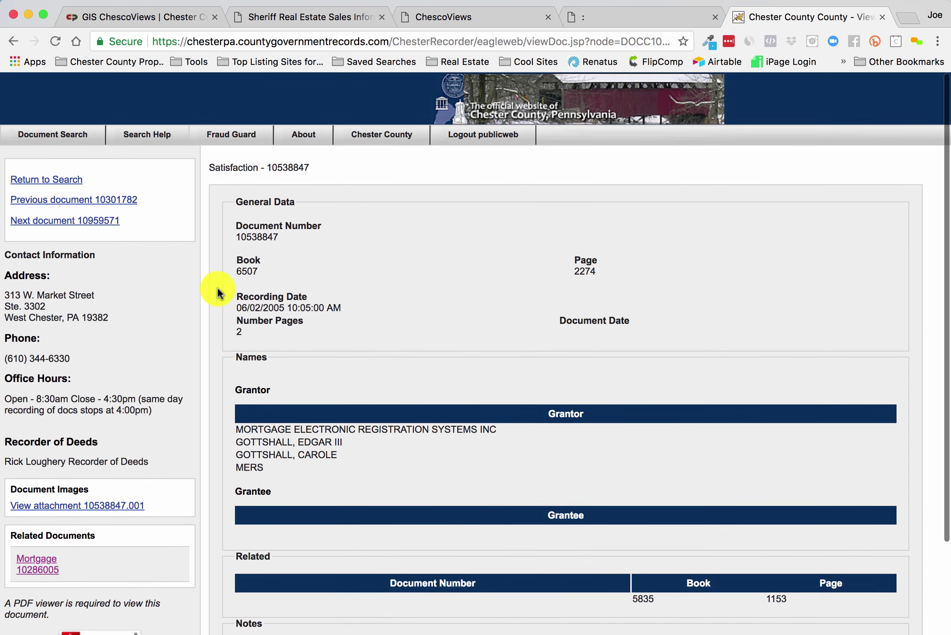
Read Satisfaction PDF 10538847.001 confirming the $227,000 mortgage was paid off, then return to the record
left_click(54, 505)
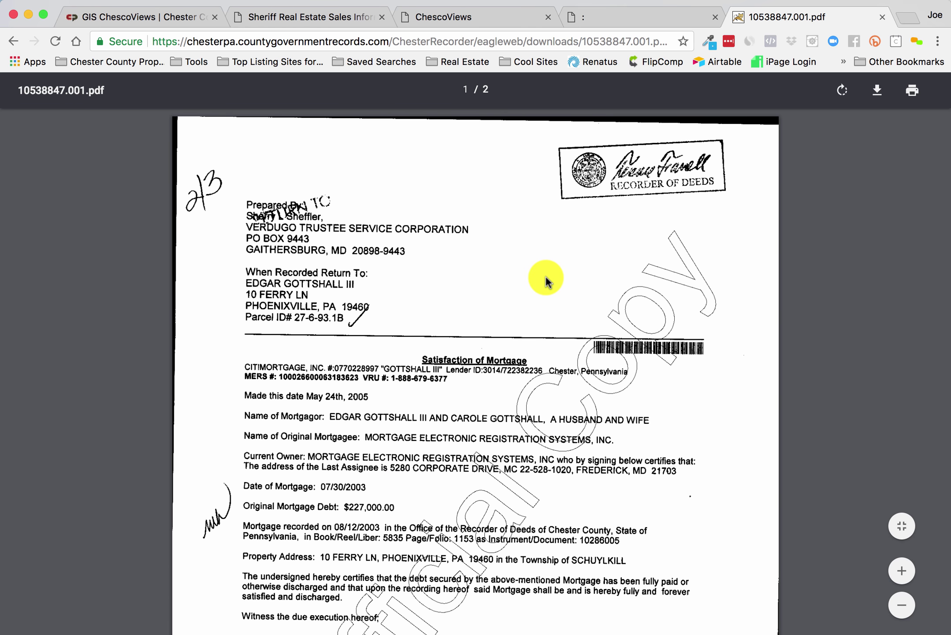
scroll(546, 280, "down", 3)
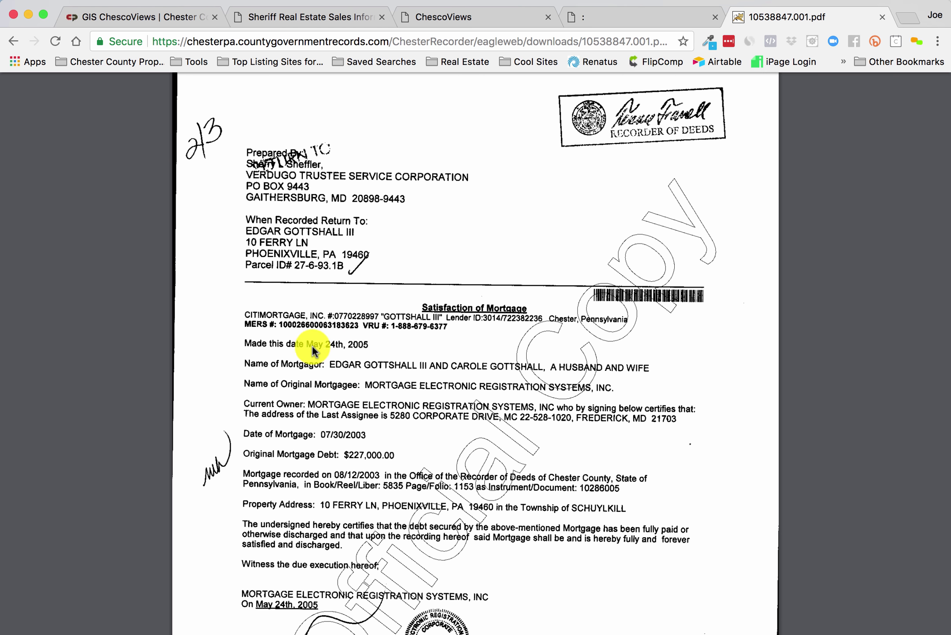
left_click(14, 42)
left_click(15, 42)
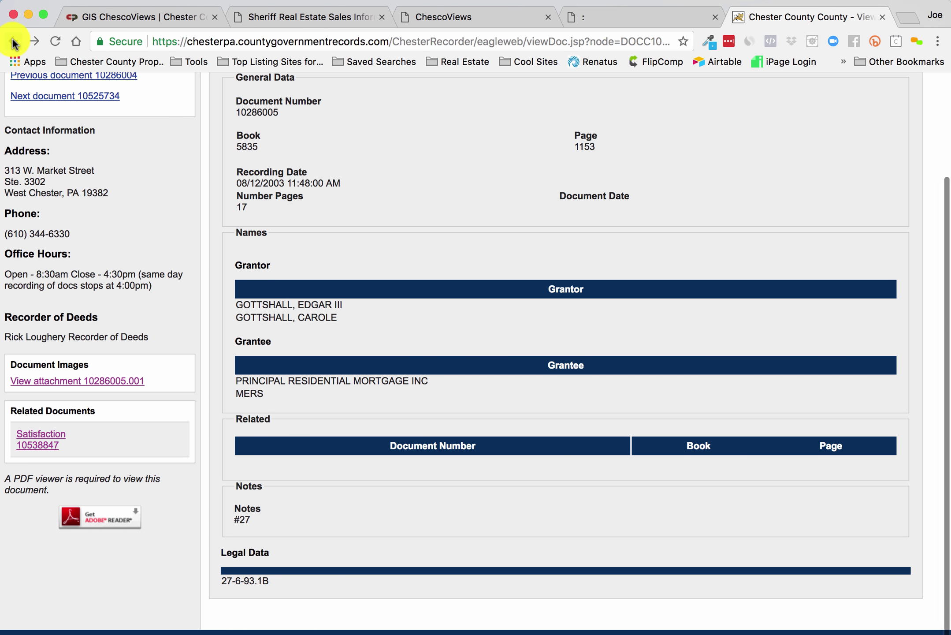
left_click(13, 41)
scroll(285, 304, "down", 4)
left_click(240, 346)
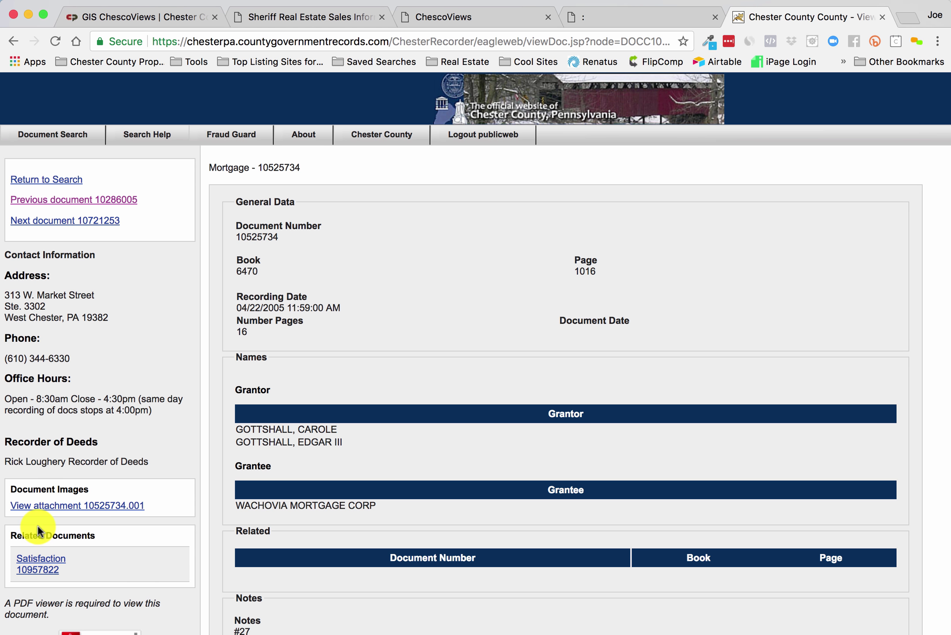
Check the Mortgage 10721253 record, then scroll further down the search results
left_click(13, 41)
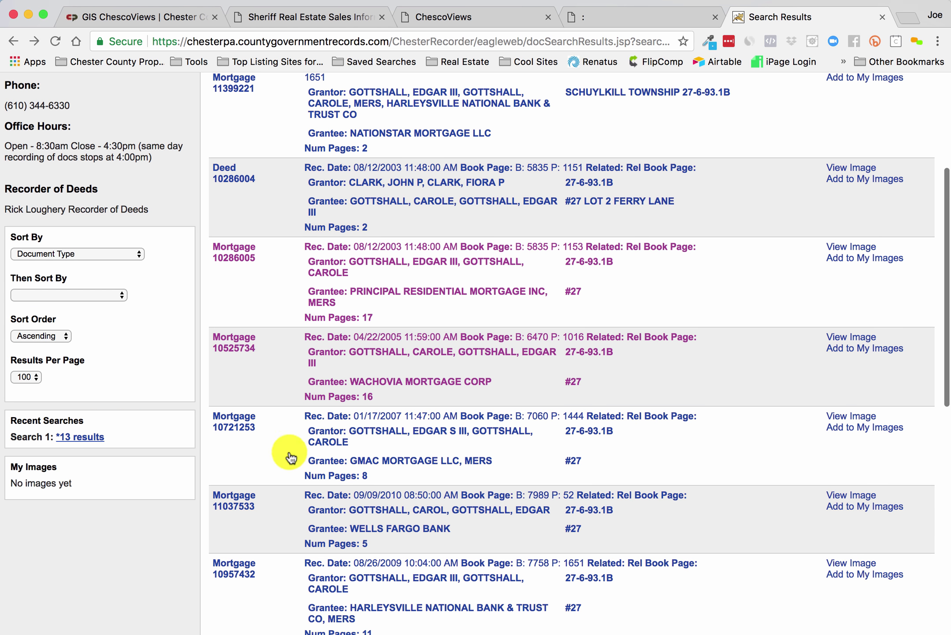
left_click(238, 419)
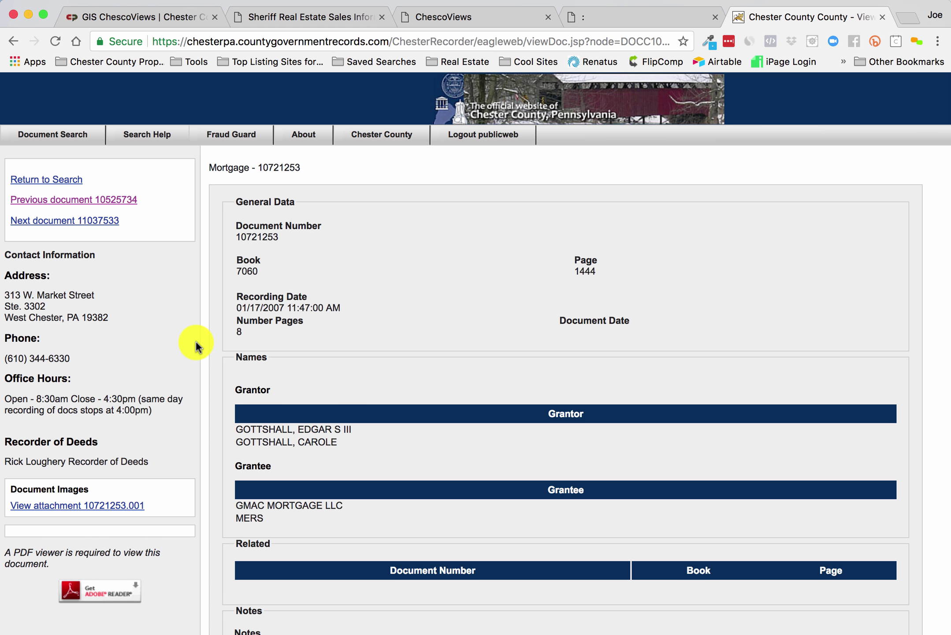
left_click(13, 42)
scroll(282, 276, "down", 5)
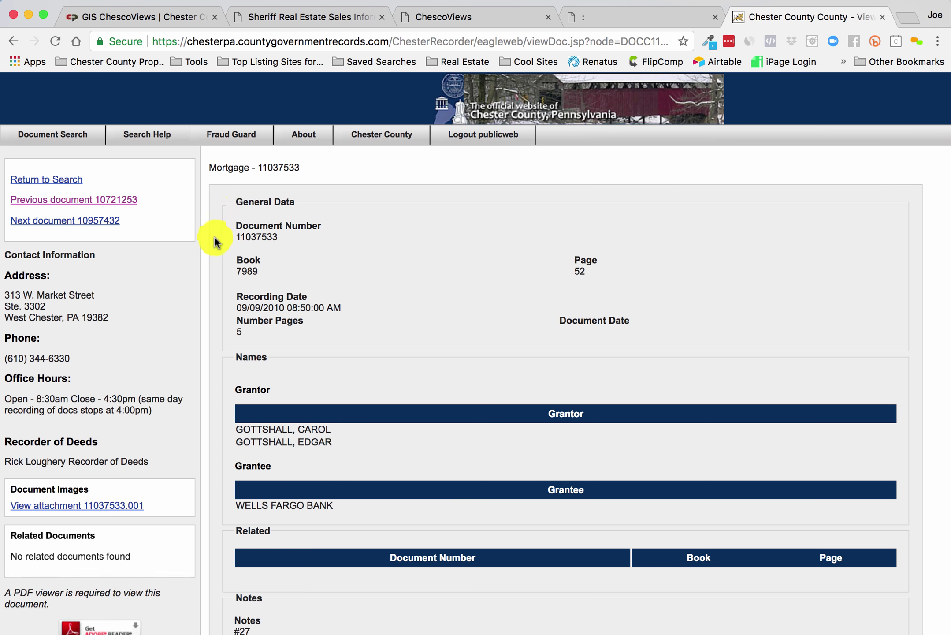
scroll(210, 258, "down", 5)
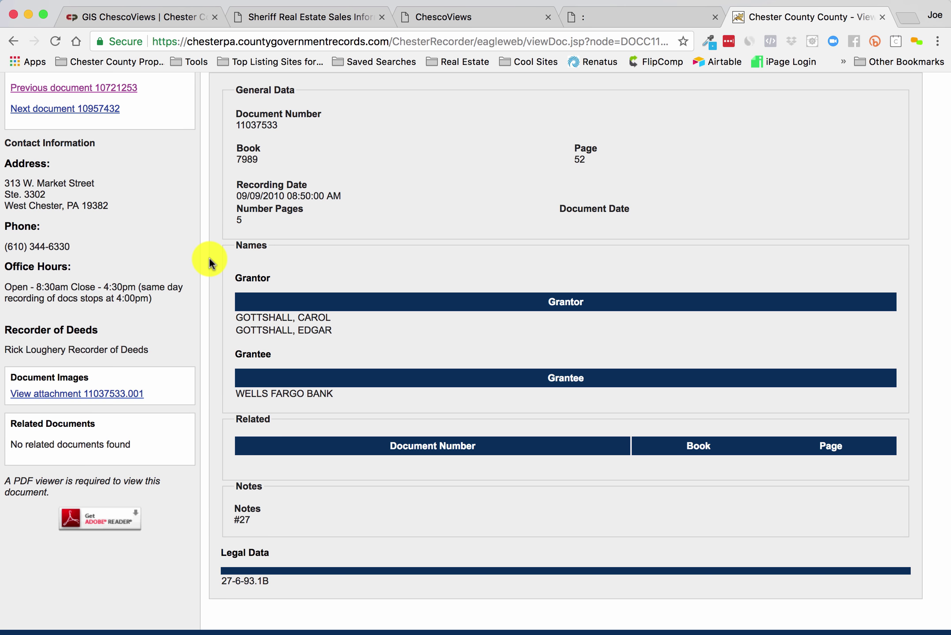
left_click(74, 394)
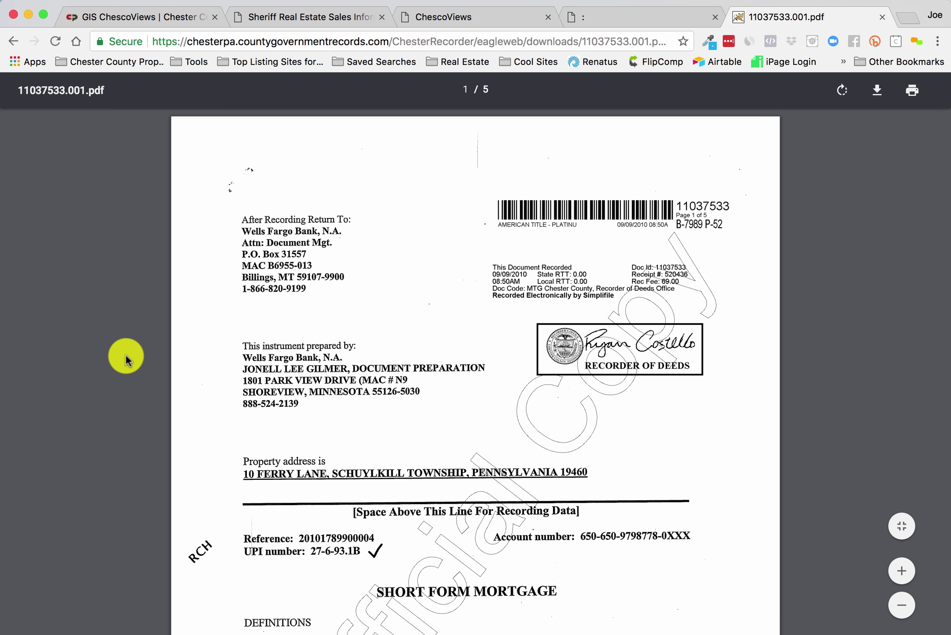
scroll(125, 354, "down", 5)
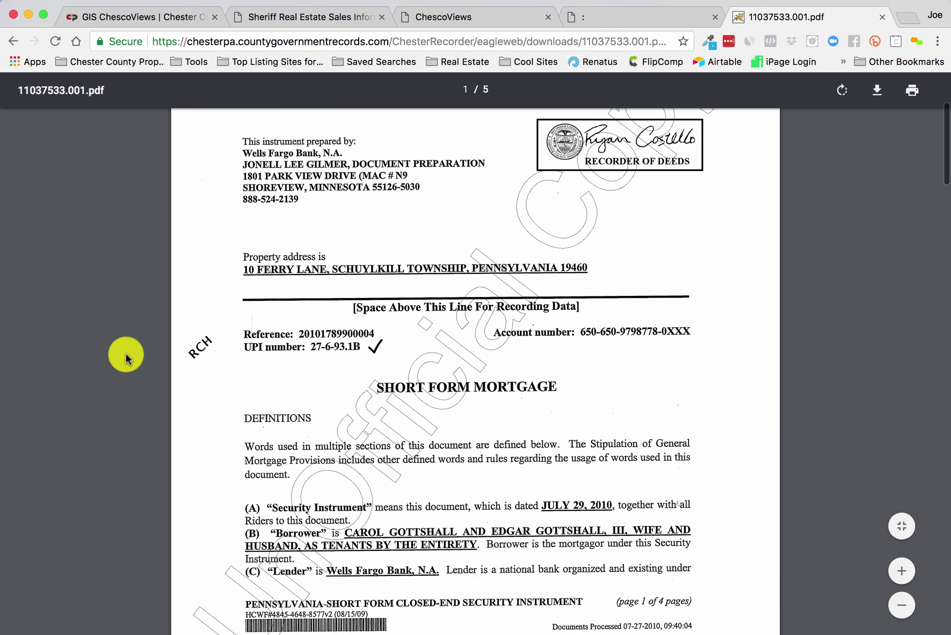
scroll(126, 354, "down", 3)
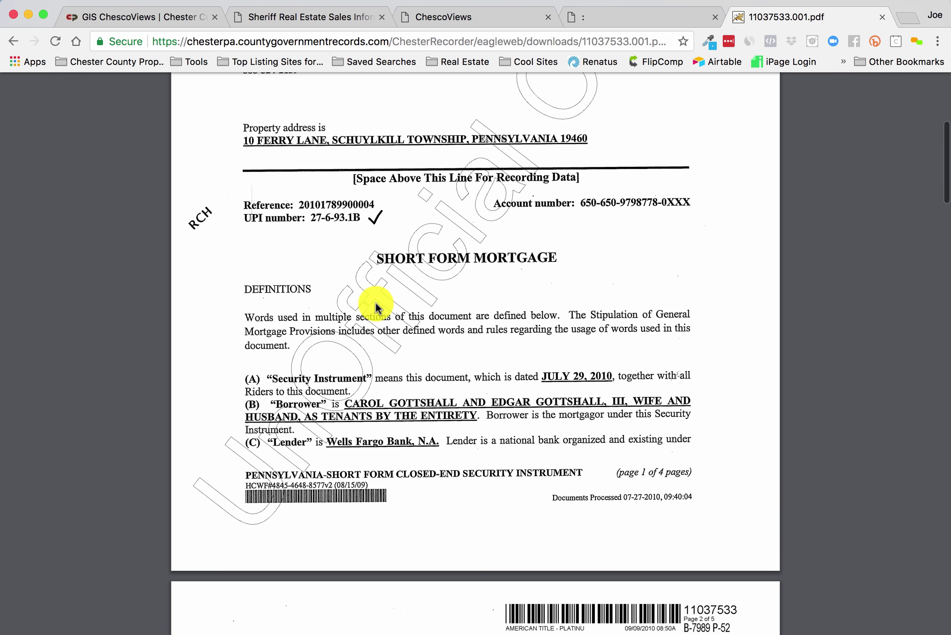
scroll(398, 295, "down", 2)
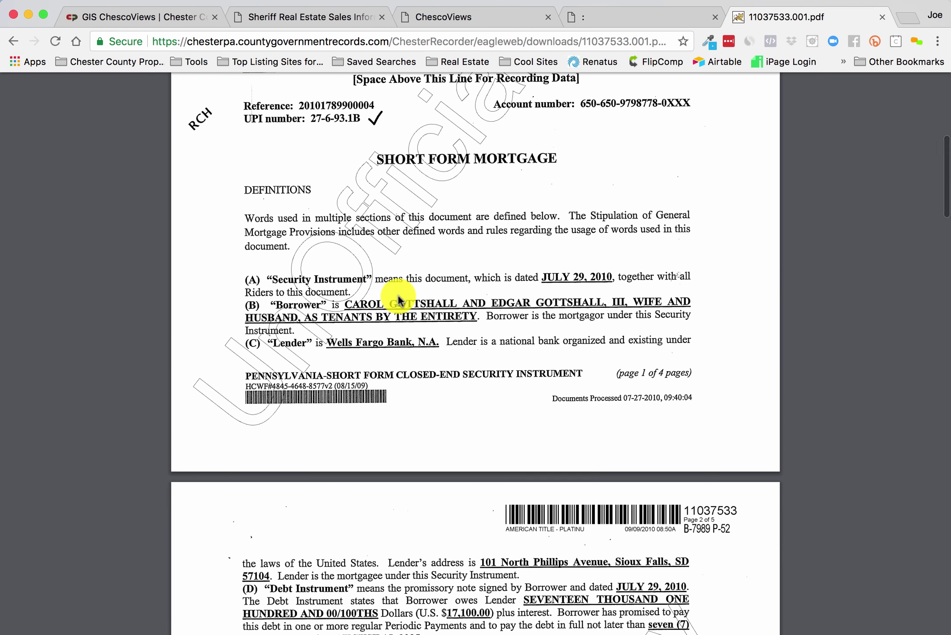
scroll(399, 300, "up", 2)
scroll(398, 300, "up", 3)
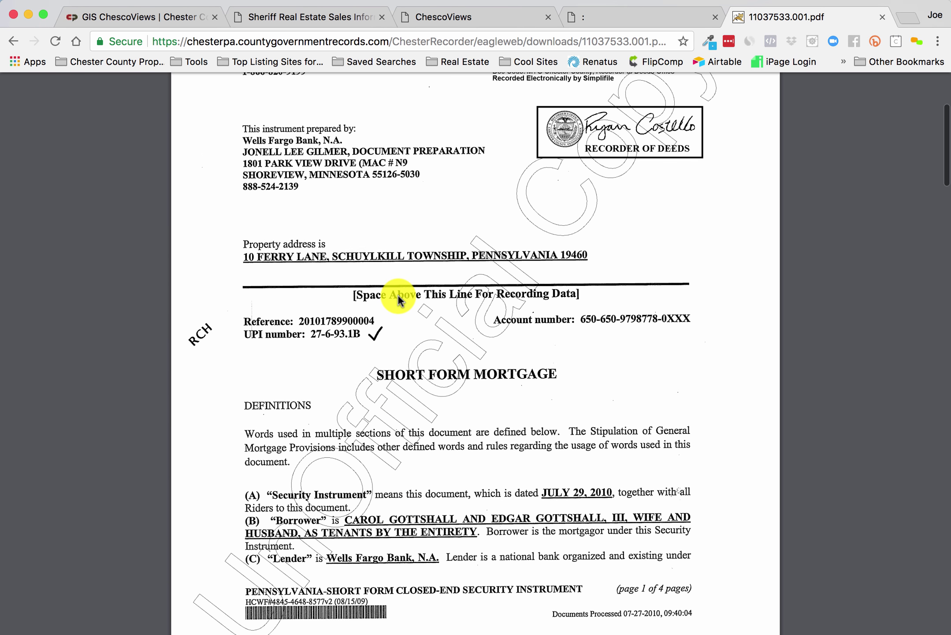
scroll(398, 300, "up", 3)
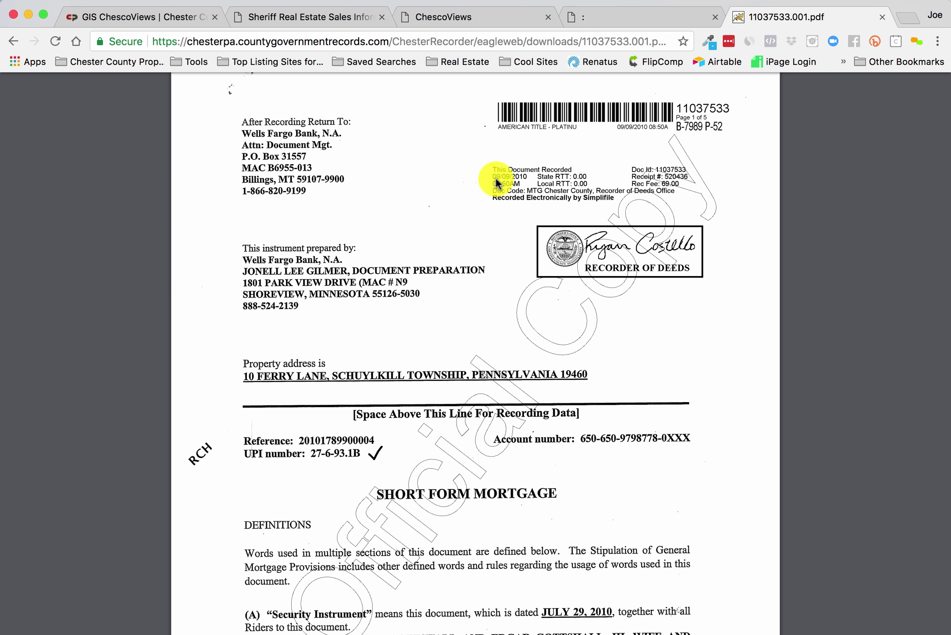
scroll(446, 271, "down", 10)
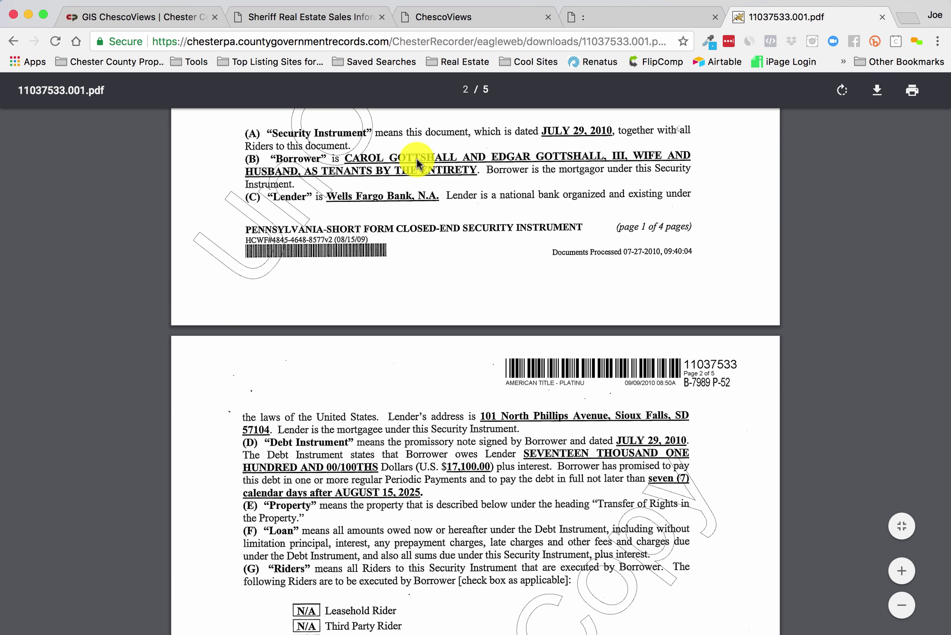
scroll(462, 243, "down", 1)
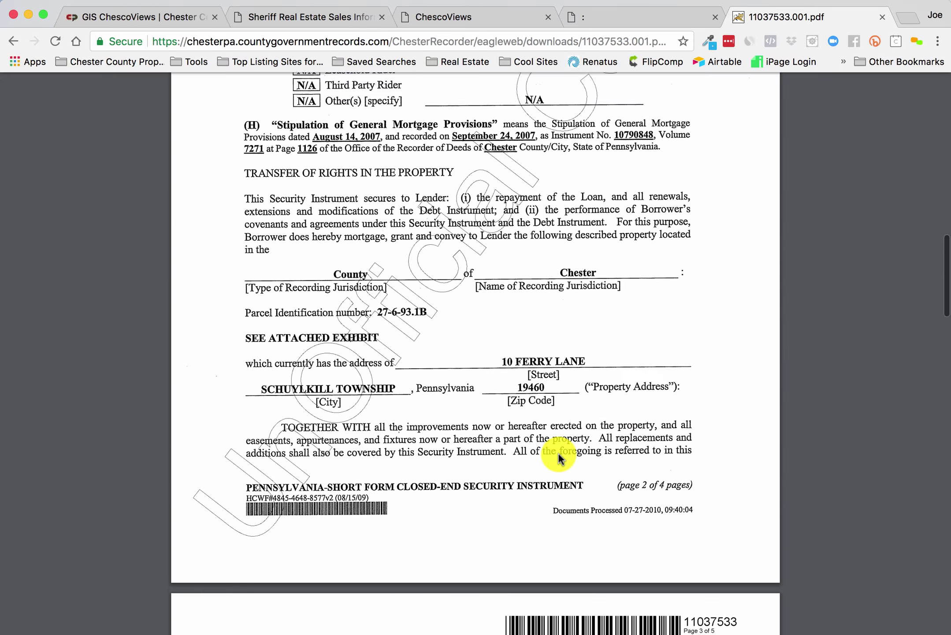
scroll(559, 454, "up", 10)
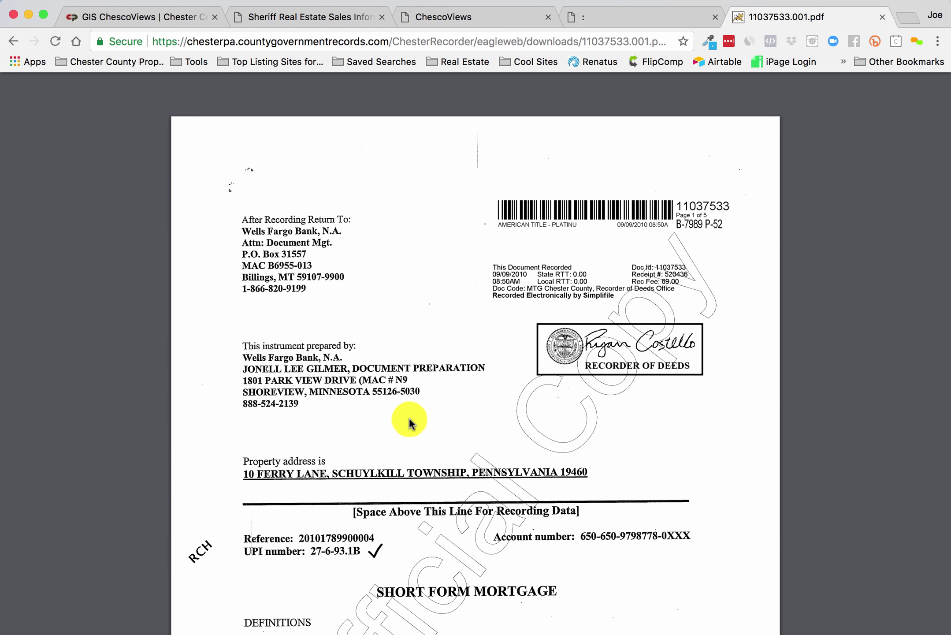
Return to the Sheriff Sales listing and select the 100 Corbit Way address for sale 18-1-42
left_click(447, 22)
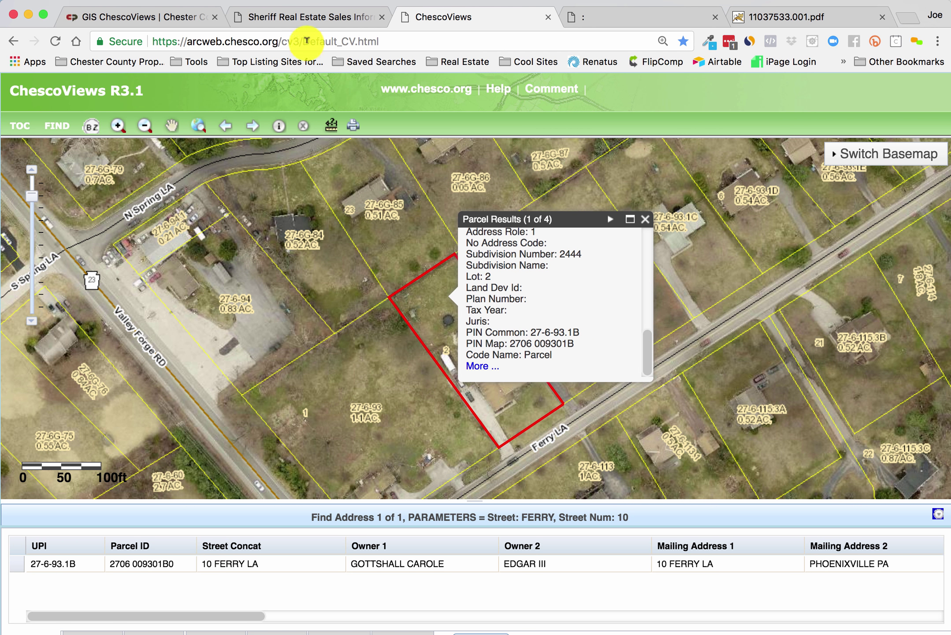
left_click(309, 16)
scroll(329, 285, "down", 3)
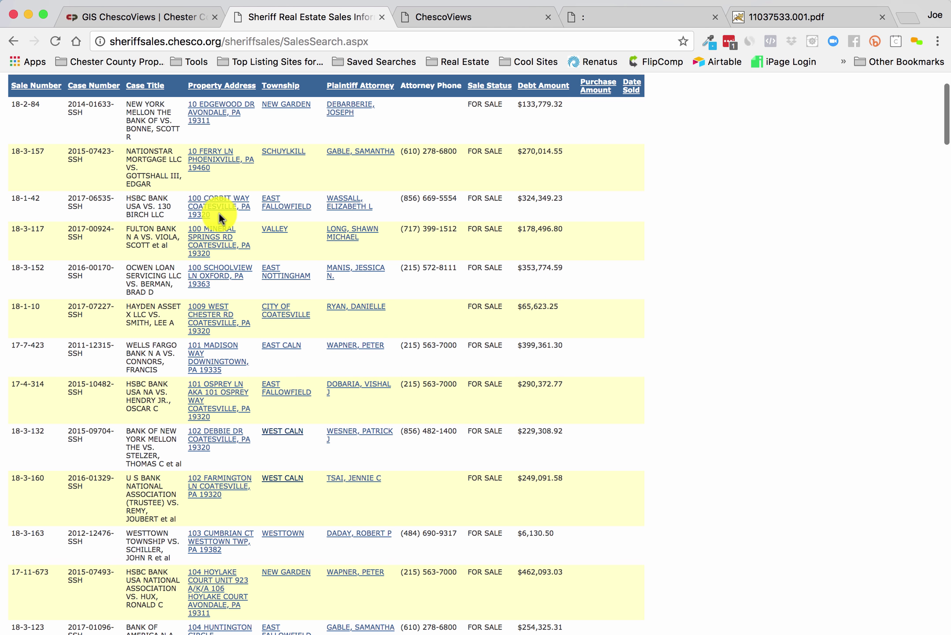
left_click_drag(219, 214, 185, 197)
key("super+c")
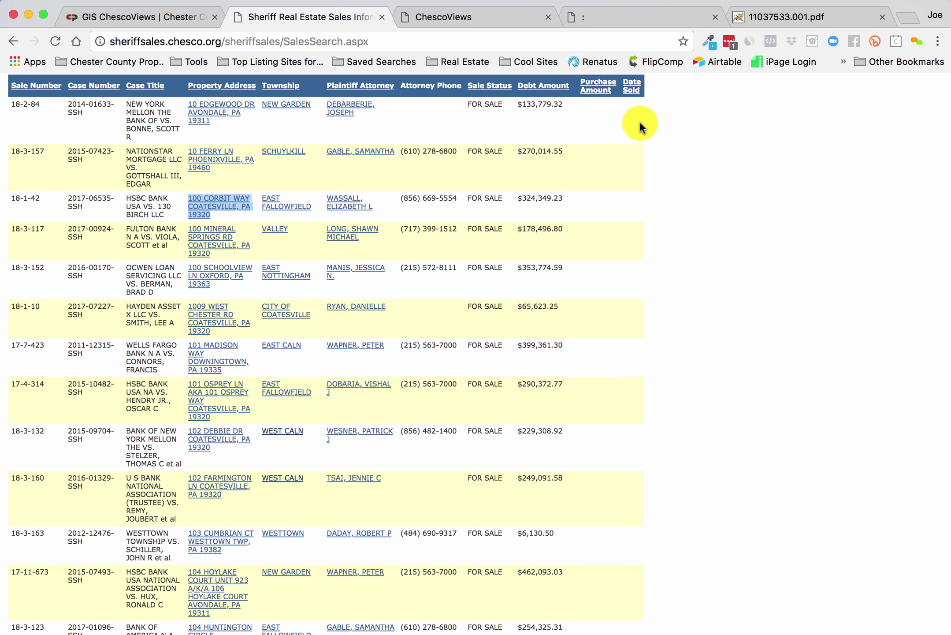
Load zillow.com in a new tab and paste the Coatesville property address into its search box
left_click(902, 17)
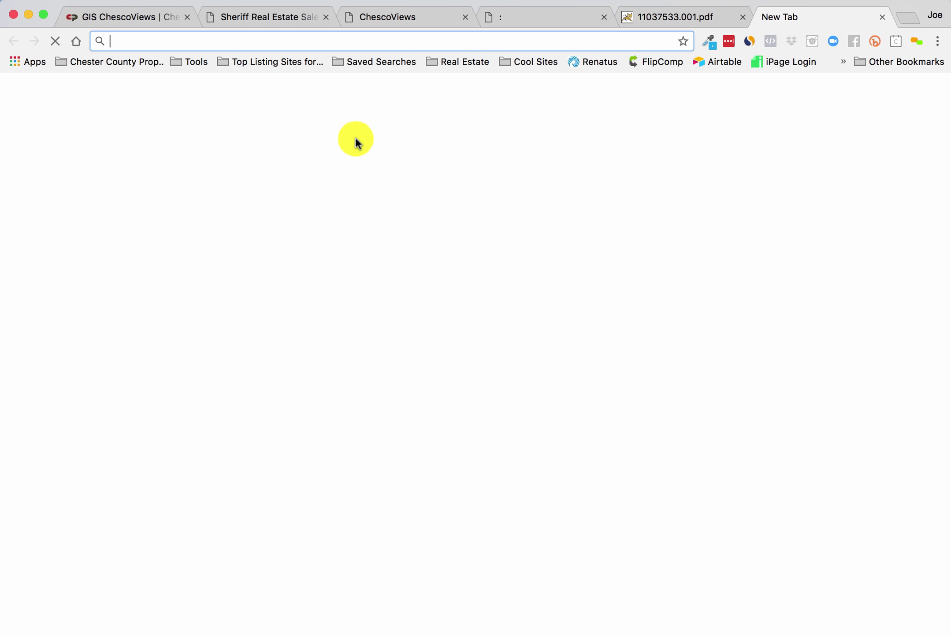
type("zi")
key("Return")
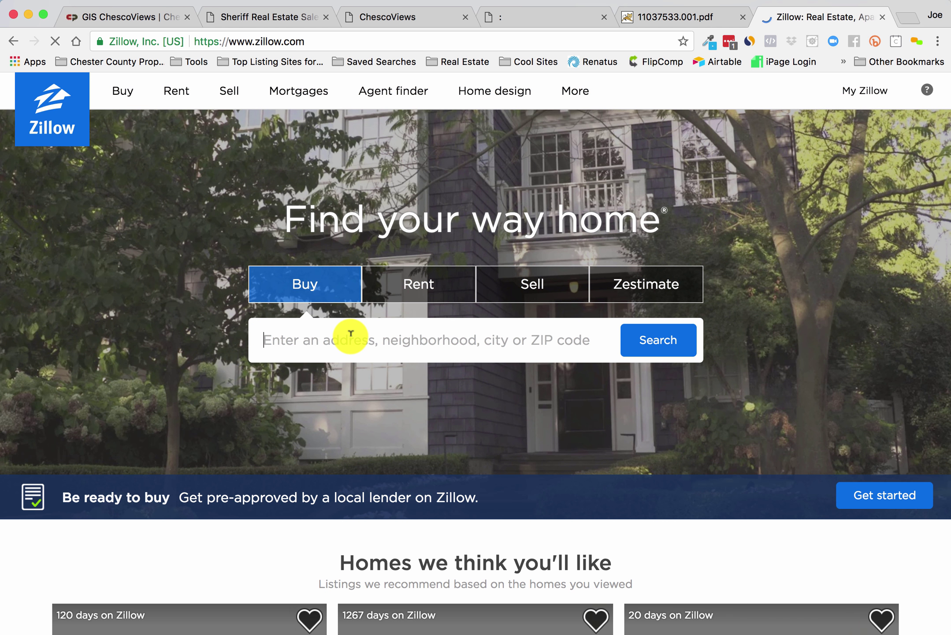
left_click(350, 334)
key("super+v")
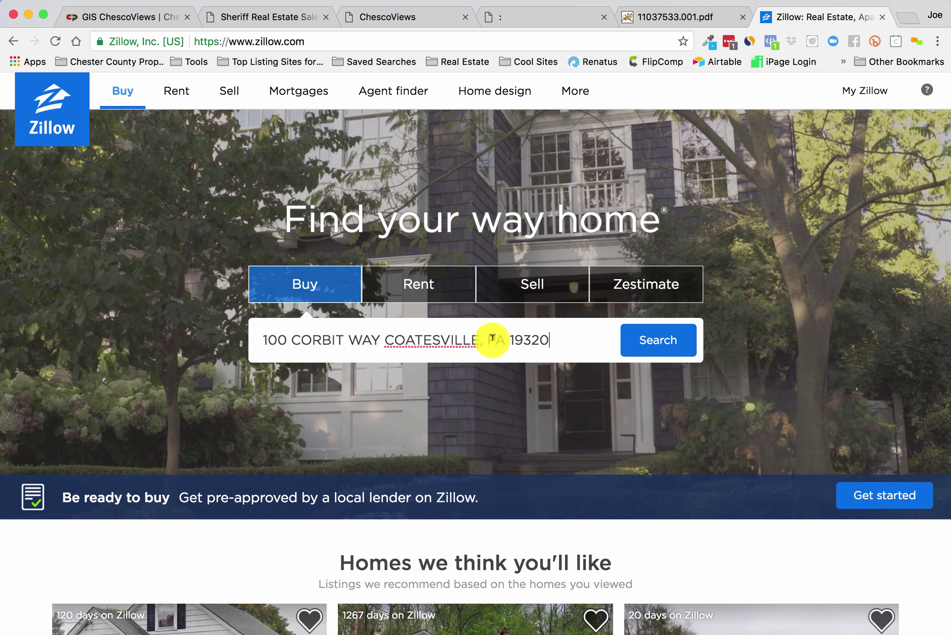
left_click(661, 341)
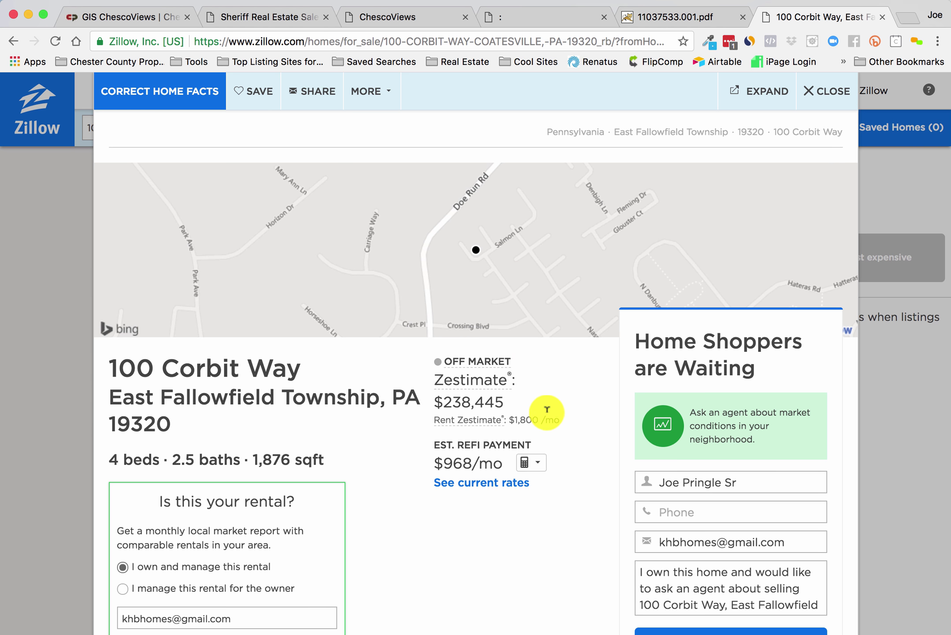
left_click_drag(503, 402, 437, 389)
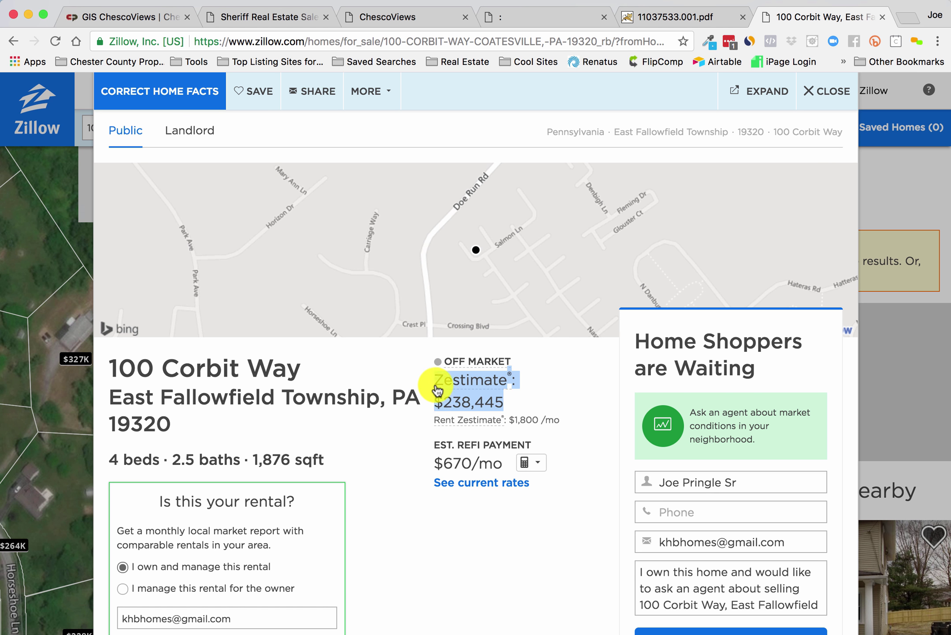
left_click(498, 401)
left_click_drag(501, 401, 442, 401)
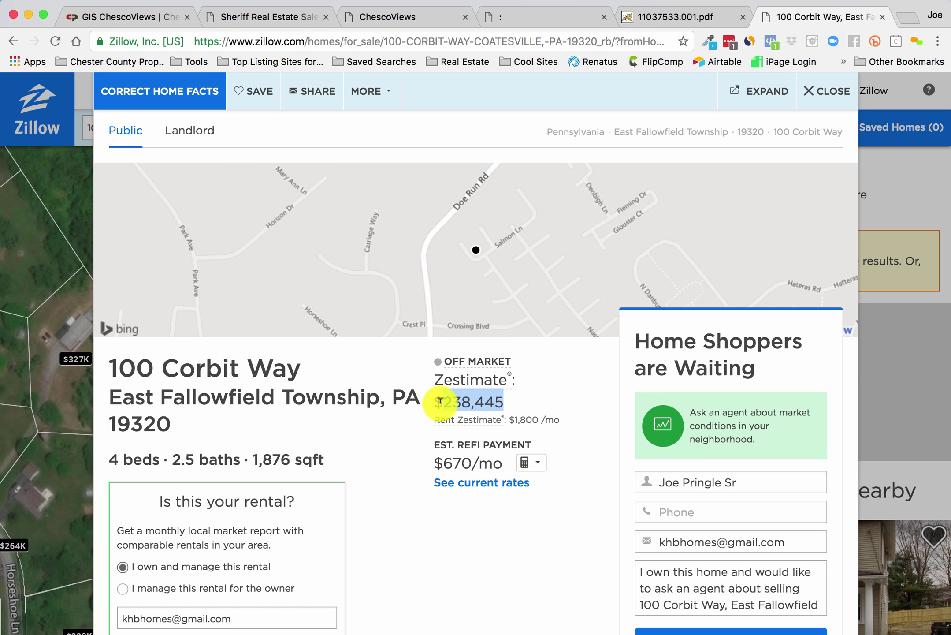
left_click(499, 373)
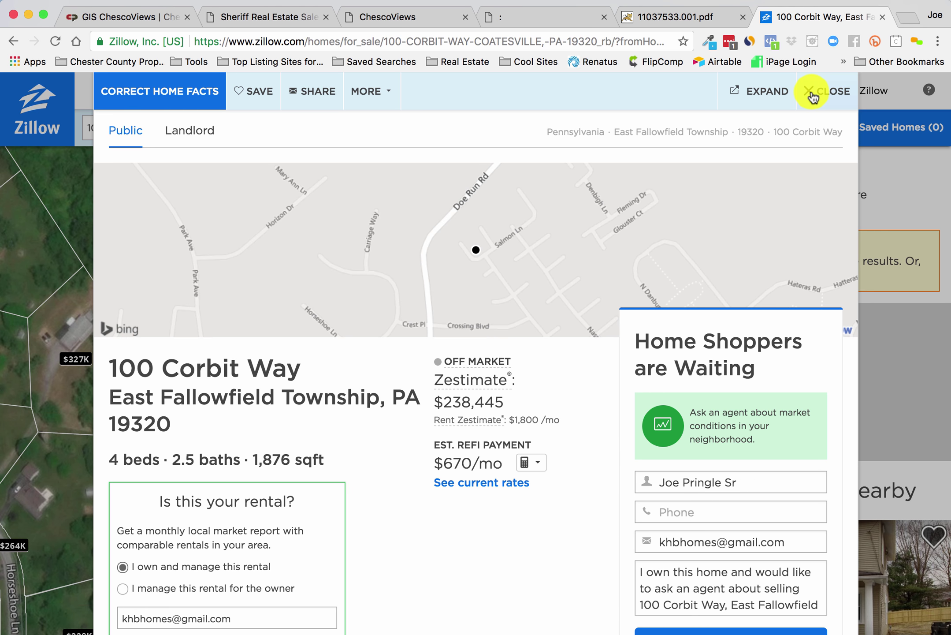
Close the Zillow home details and dismiss the ChescoViews Parcel Results popup for 27-6-93.1B
left_click(813, 95)
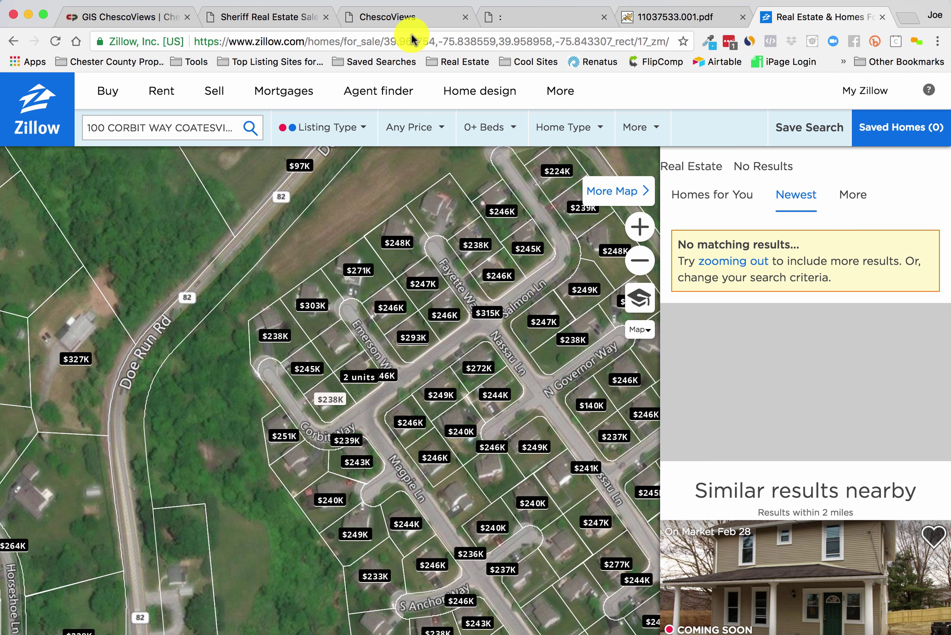
left_click(406, 18)
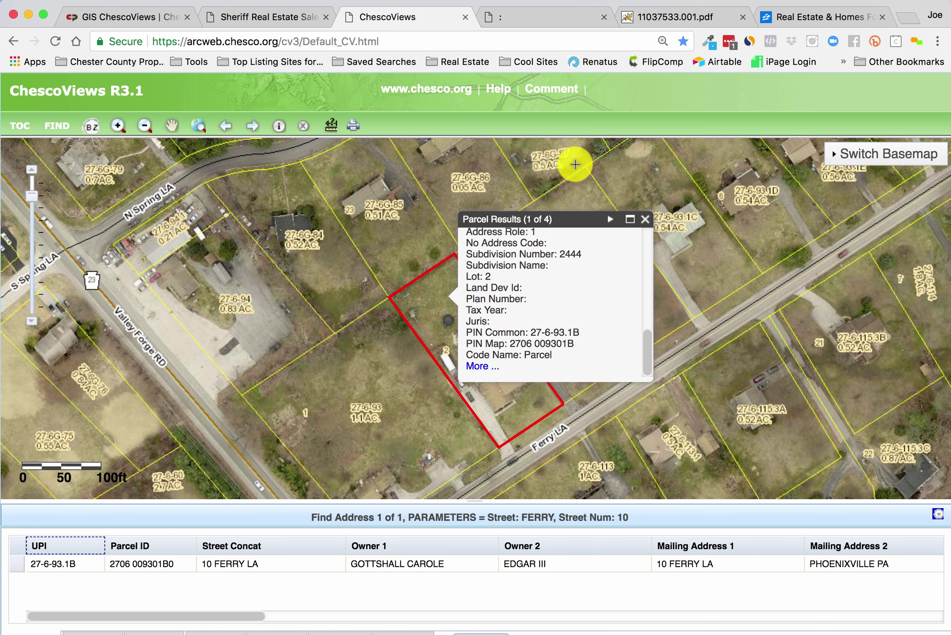
left_click(646, 219)
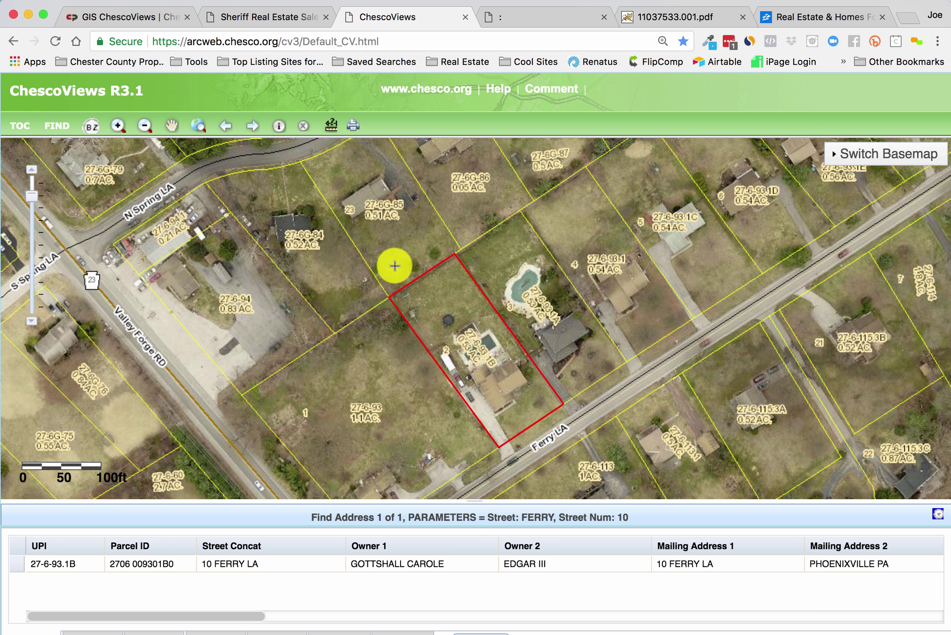